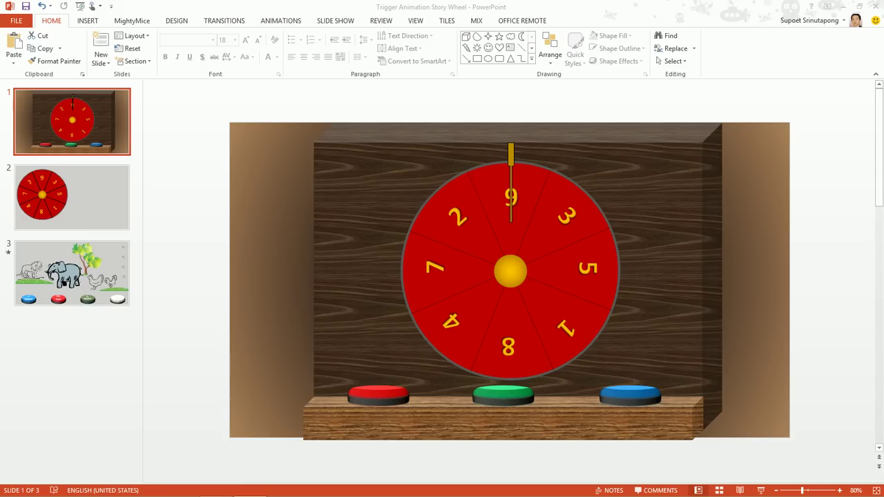
Step: Inspect the slide 1 wheel's spin animations and their On Click of trigger list, changing nothing
{"action": "left_click", "coordinate": [541, 231]}
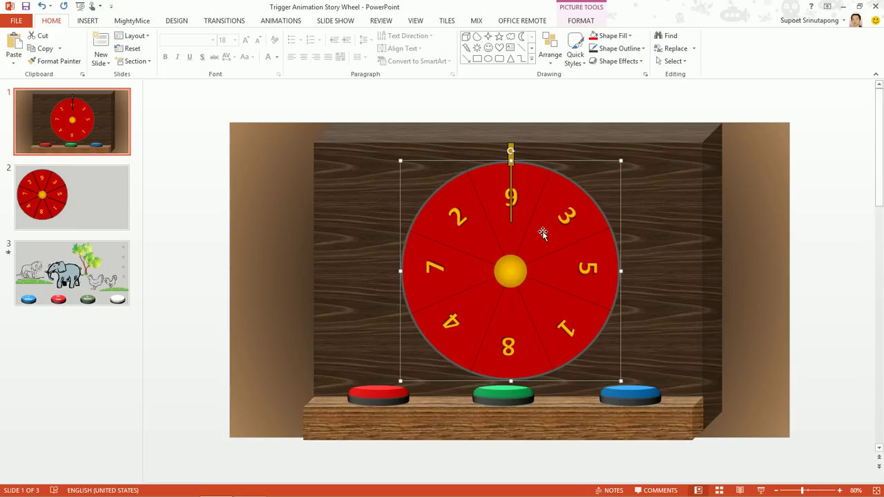
{"action": "left_click", "coordinate": [293, 23]}
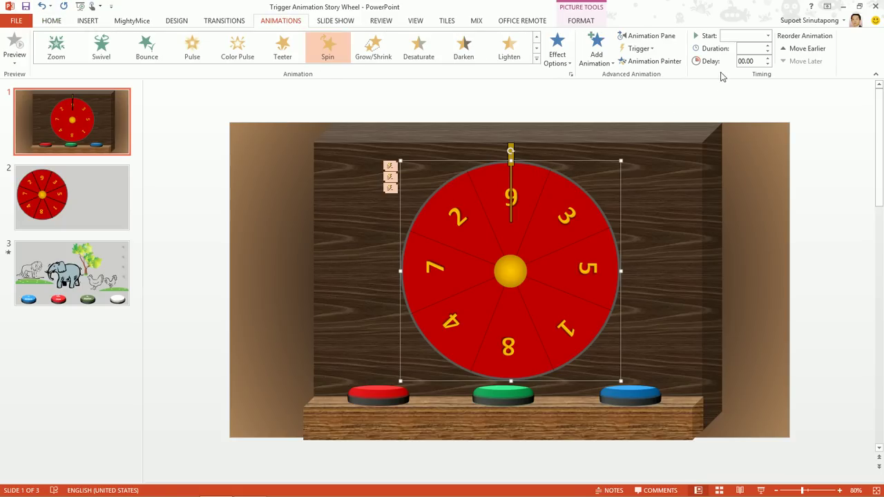
{"action": "left_click", "coordinate": [654, 50]}
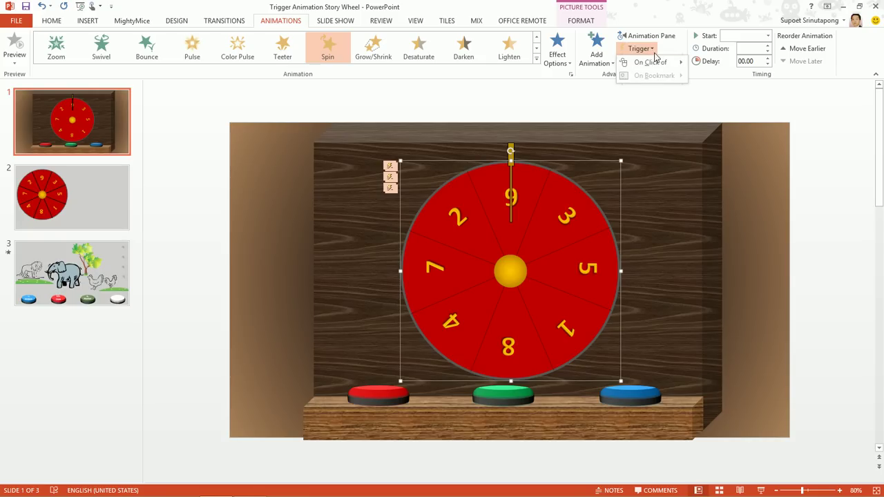
{"action": "mouse_move", "coordinate": [657, 63]}
{"action": "left_click", "coordinate": [738, 221]}
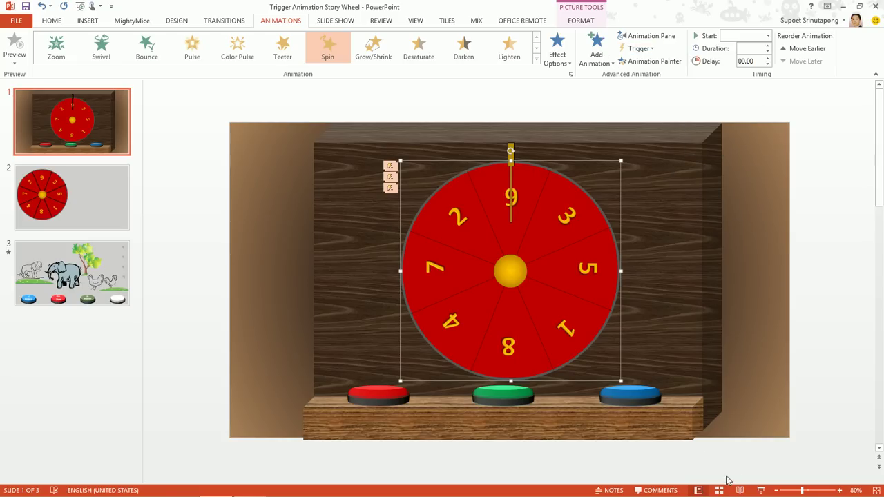
{"action": "left_click", "coordinate": [297, 301]}
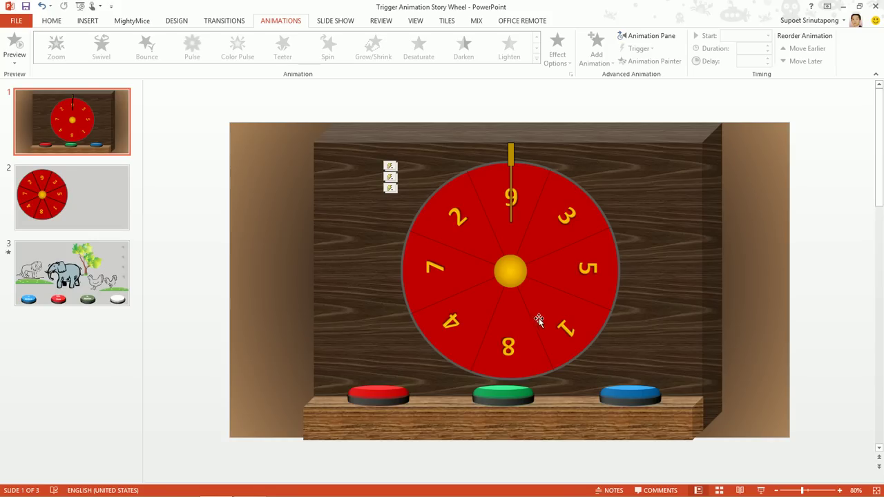
Step: Run the slide show and spin the wheel with the red, green, blue, then red buttons
{"action": "left_click", "coordinate": [762, 491]}
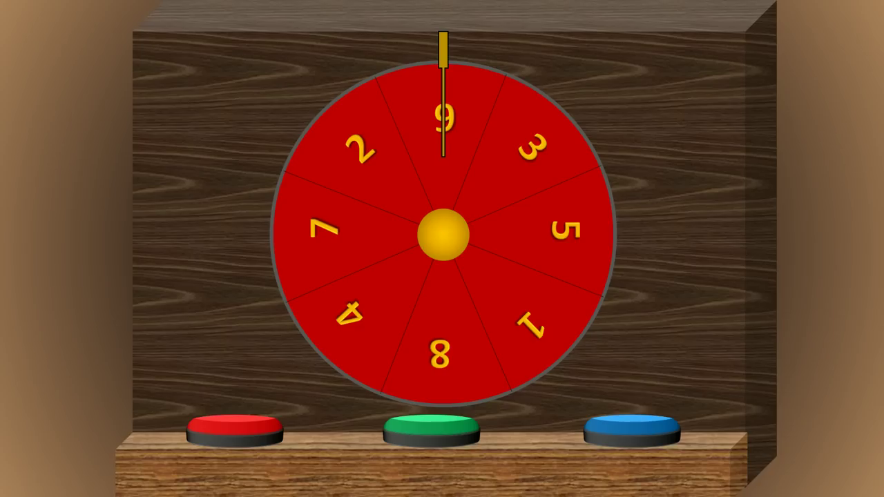
{"action": "left_click", "coordinate": [233, 432]}
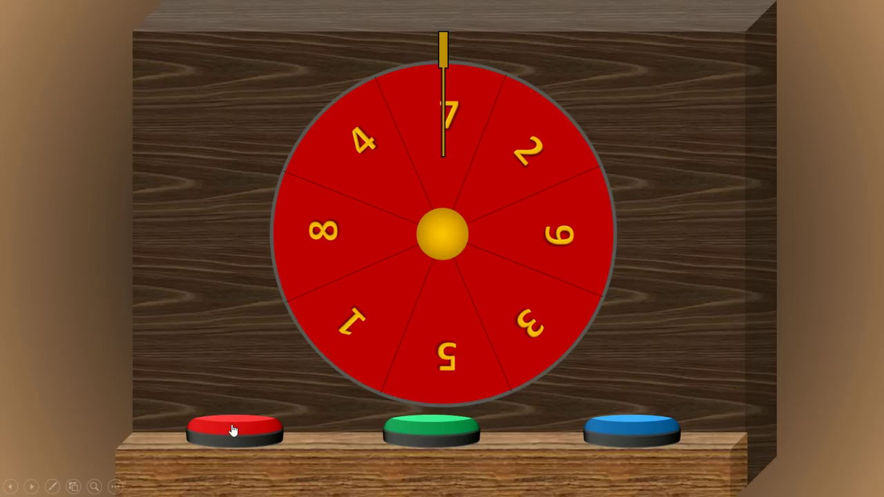
{"action": "left_click", "coordinate": [436, 432]}
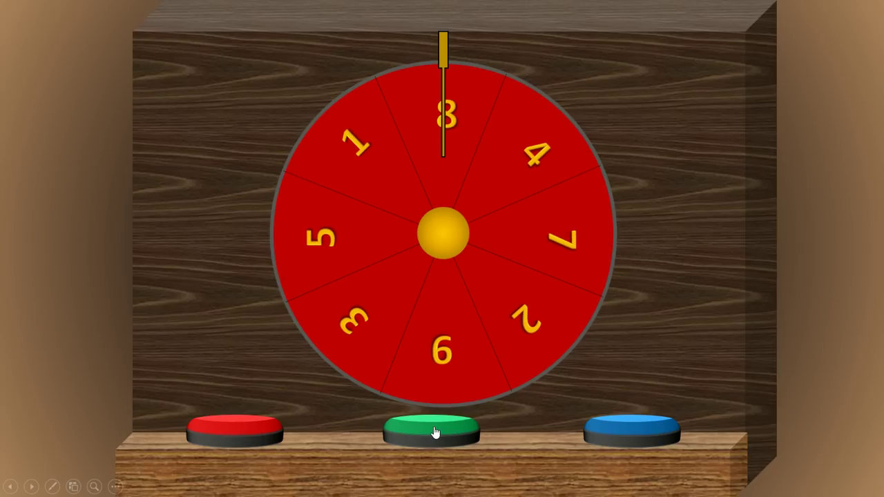
{"action": "left_click", "coordinate": [626, 426]}
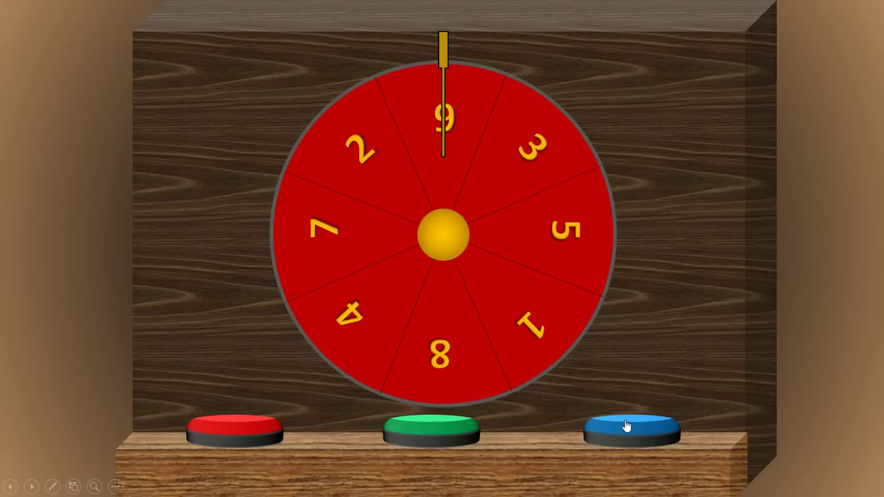
{"action": "left_click", "coordinate": [240, 429]}
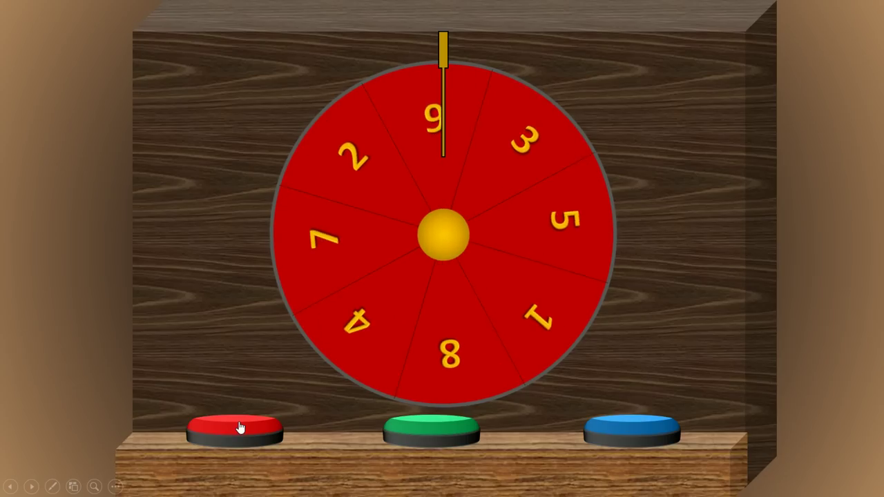
Step: On slide 2, drag the red disc off its numbers, realign it underneath, then select all parts
{"action": "key", "text": "Escape"}
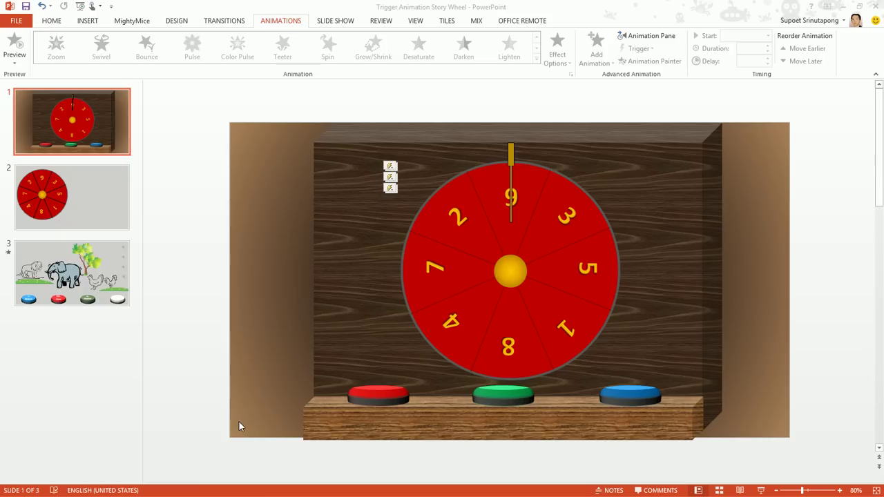
{"action": "left_click", "coordinate": [103, 200]}
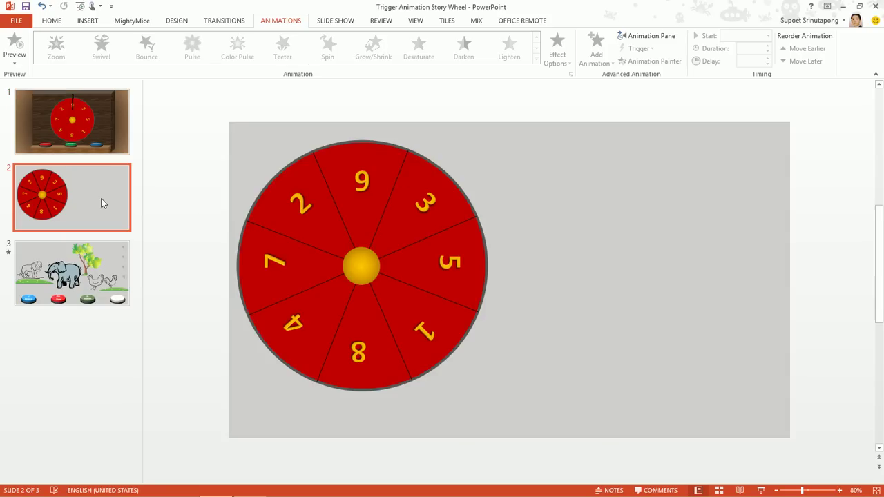
{"action": "left_click", "coordinate": [412, 271]}
{"action": "left_click_drag", "start_coordinate": [412, 271], "coordinate": [569, 290]}
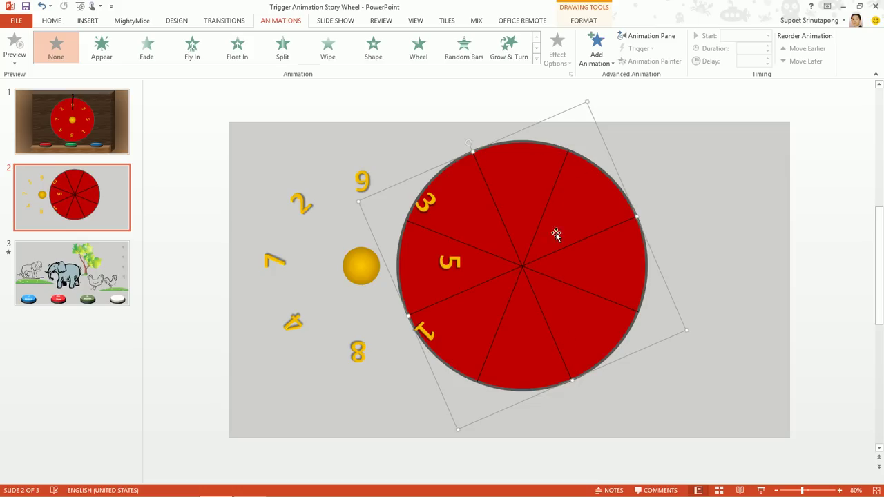
{"action": "left_click_drag", "start_coordinate": [583, 272], "coordinate": [424, 274]}
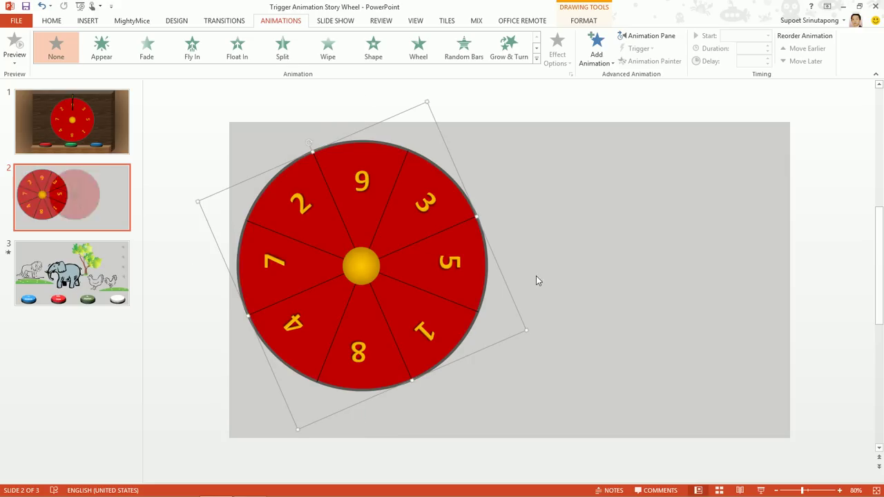
{"action": "left_click", "coordinate": [536, 276]}
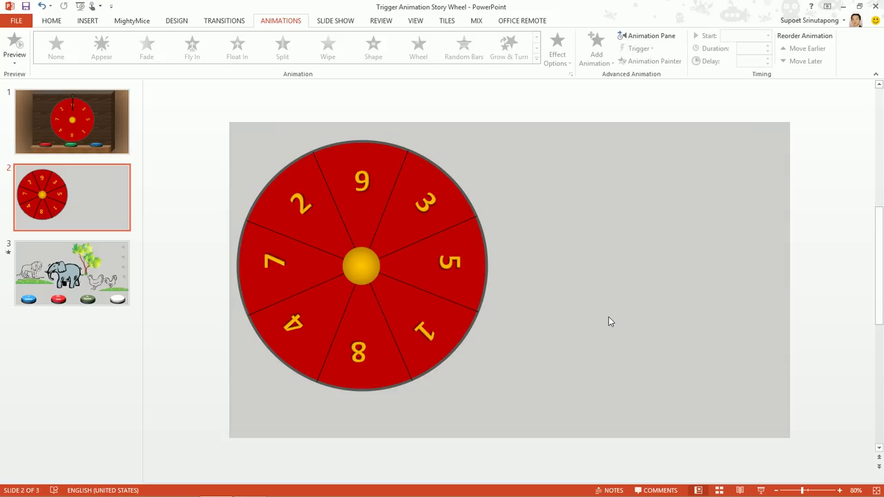
{"action": "key", "text": "ctrl+a"}
Step: Copy all the wheel parts and paste a copy to the right of the original wheel
{"action": "right_click", "coordinate": [364, 262]}
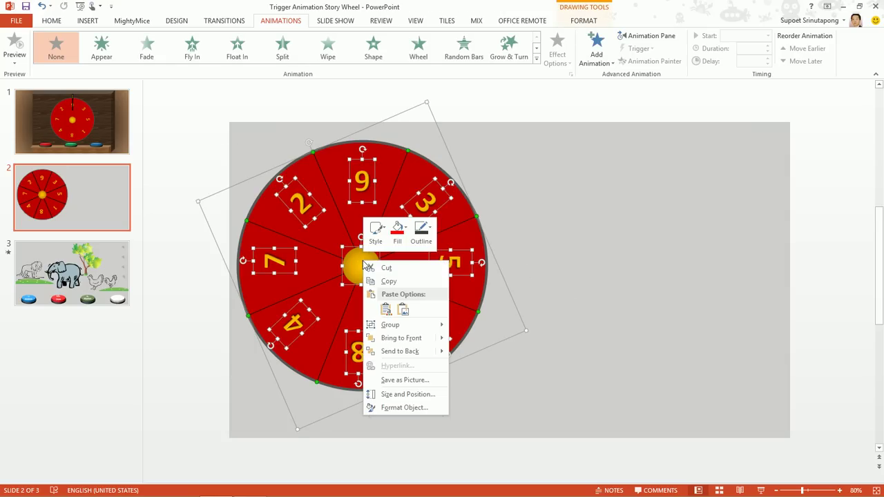
{"action": "left_click", "coordinate": [397, 281]}
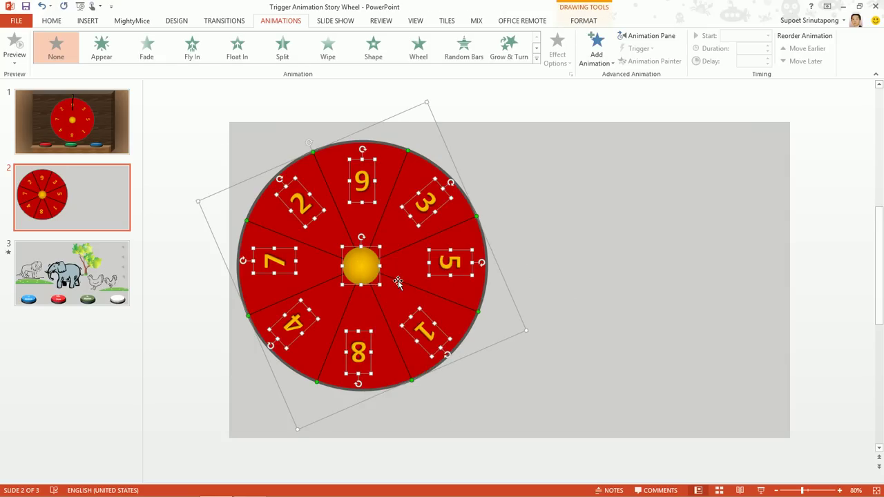
{"action": "right_click", "coordinate": [644, 234]}
{"action": "left_click", "coordinate": [686, 255]}
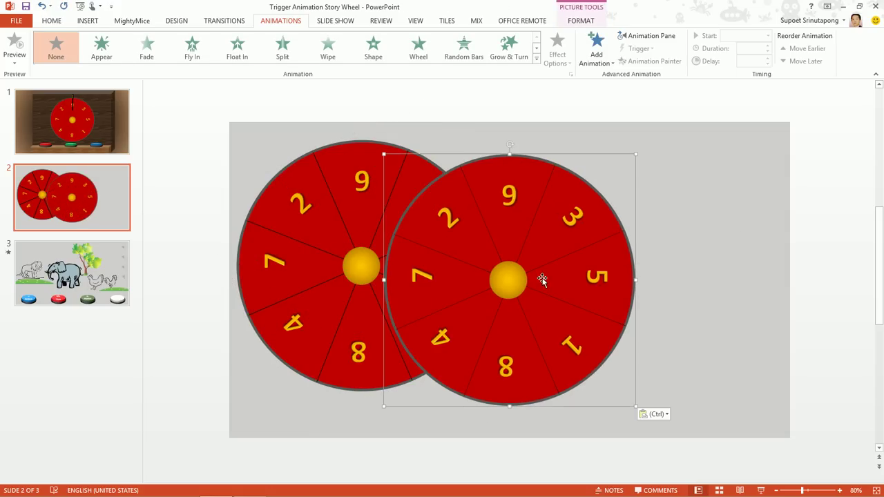
{"action": "left_click_drag", "start_coordinate": [505, 280], "coordinate": [647, 263]}
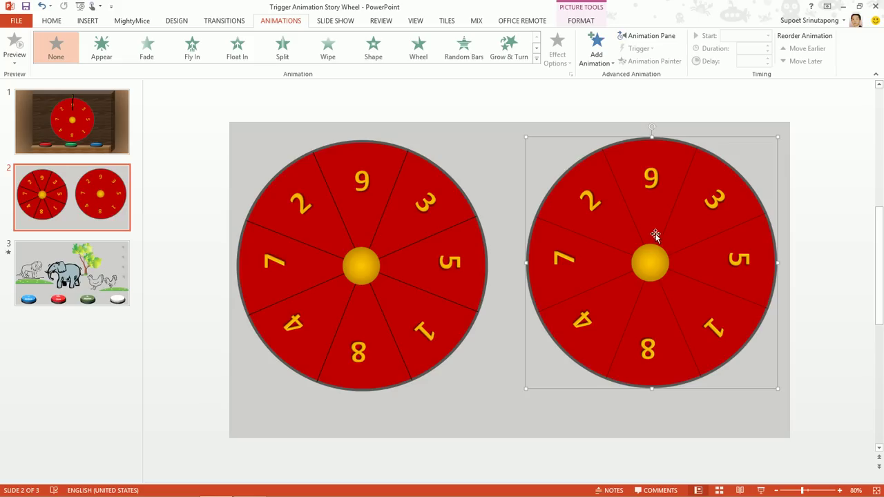
{"action": "left_click_drag", "start_coordinate": [647, 261], "coordinate": [644, 255]}
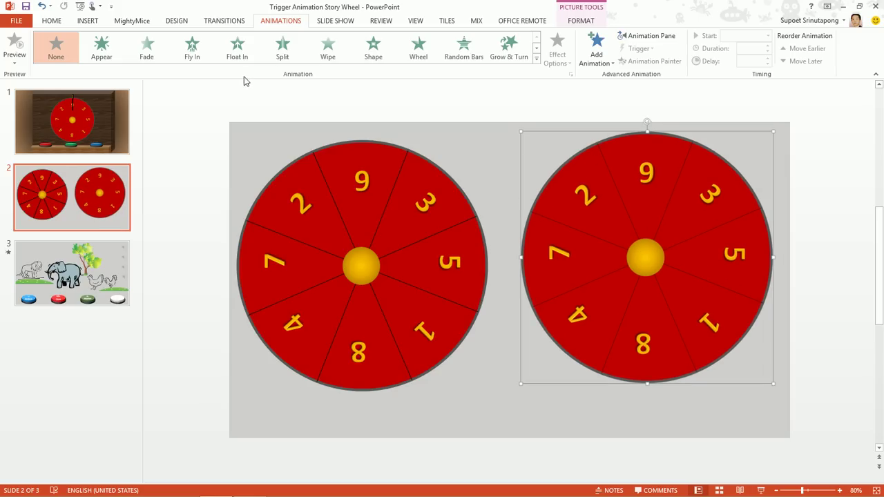
Step: Draw a blue oval below, between the two wheels
{"action": "left_click", "coordinate": [87, 22]}
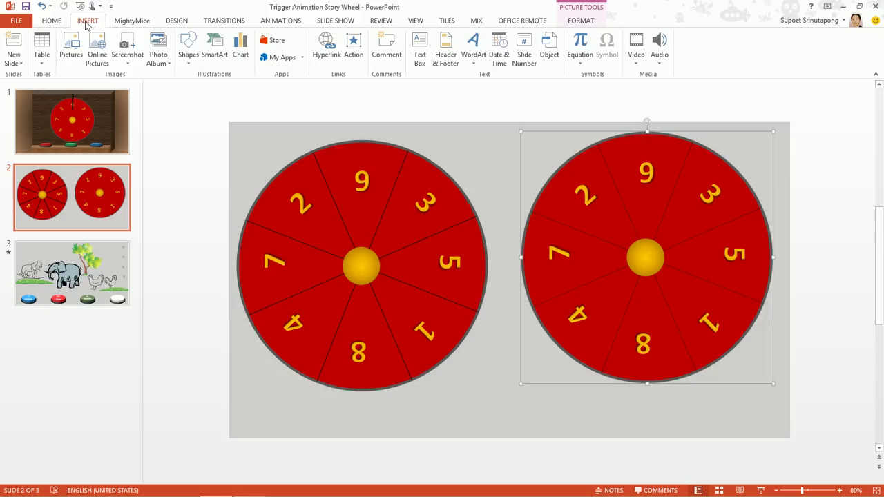
{"action": "left_click", "coordinate": [188, 49]}
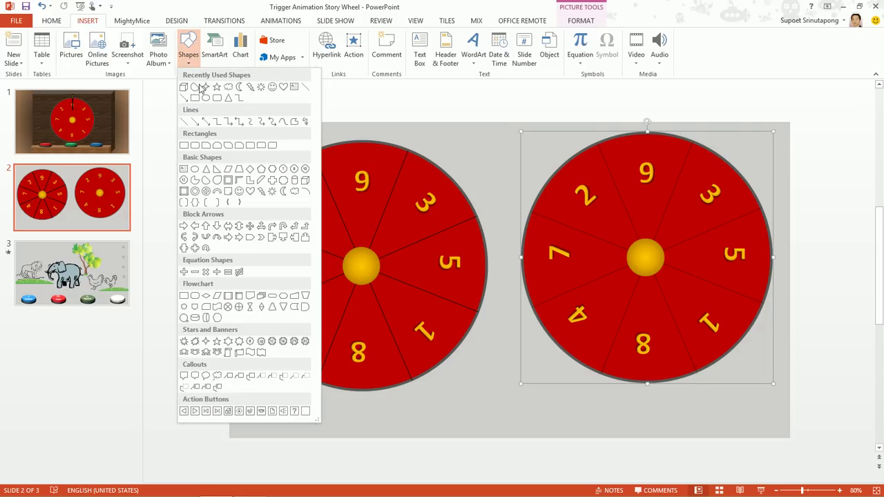
{"action": "left_click", "coordinate": [203, 88]}
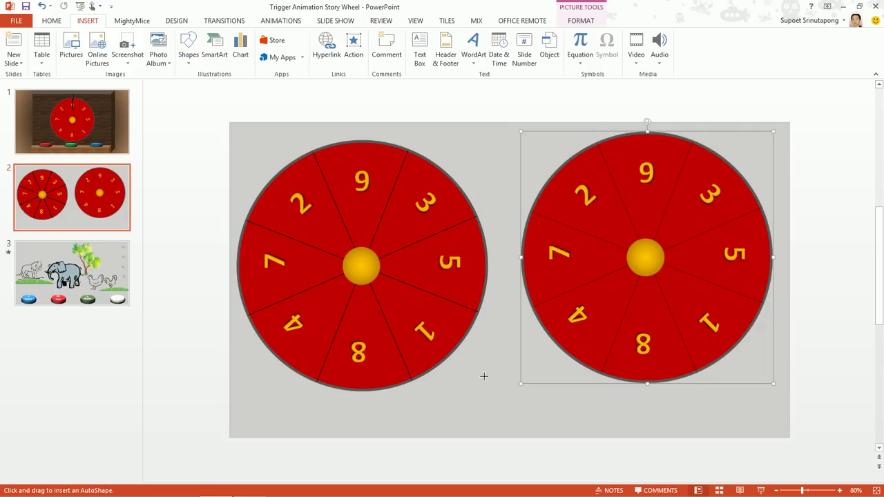
{"action": "left_click_drag", "start_coordinate": [470, 367], "coordinate": [553, 406]}
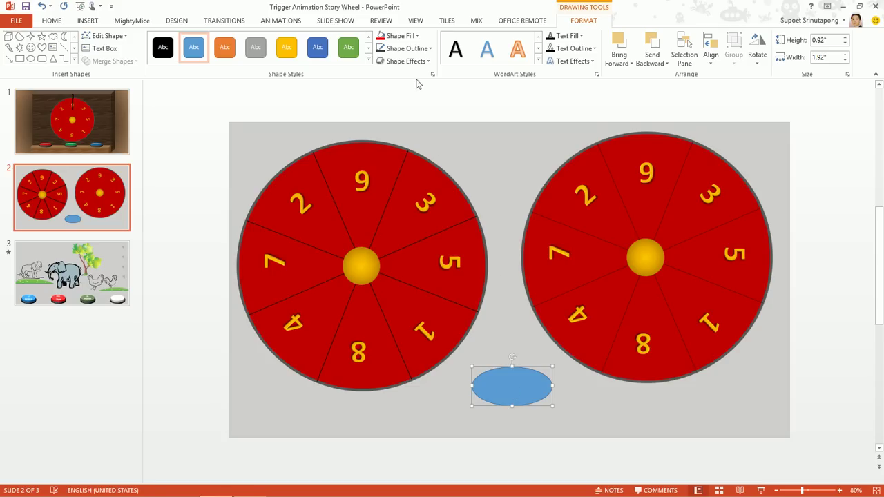
Step: Give the oval a bevel and a Perspective 3-D rotation preset
{"action": "left_click", "coordinate": [424, 64]}
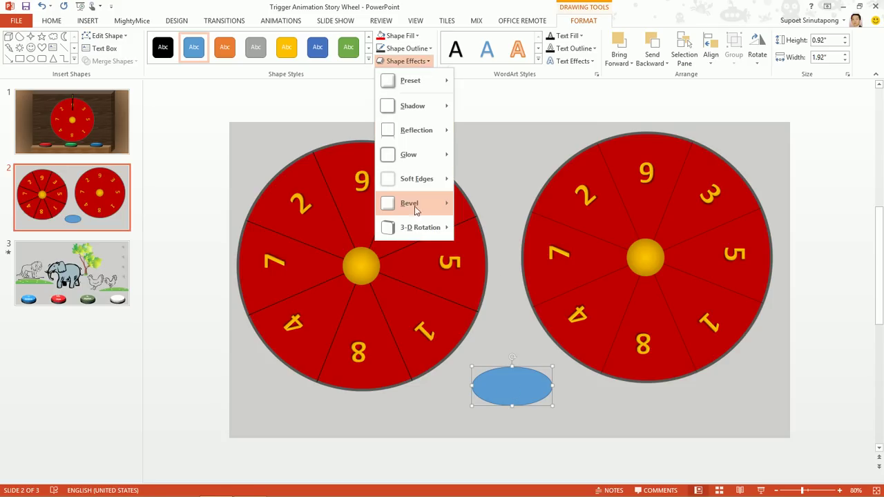
{"action": "mouse_move", "coordinate": [417, 208]}
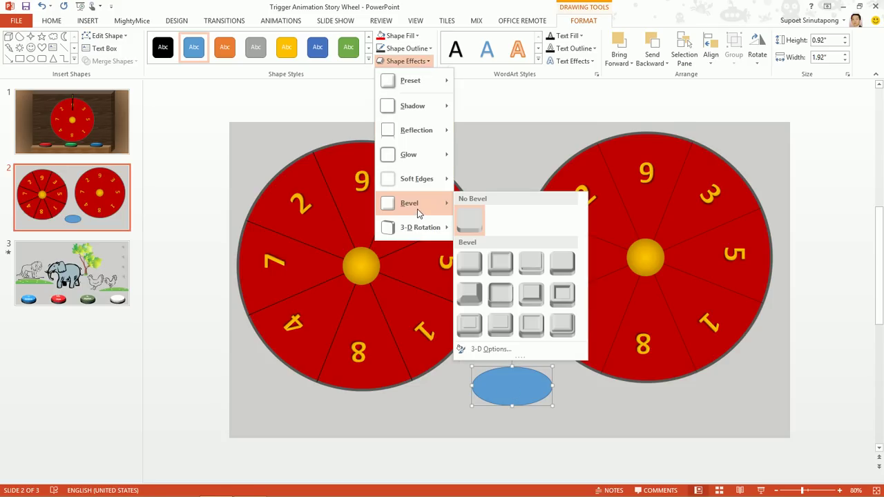
{"action": "left_click", "coordinate": [470, 295]}
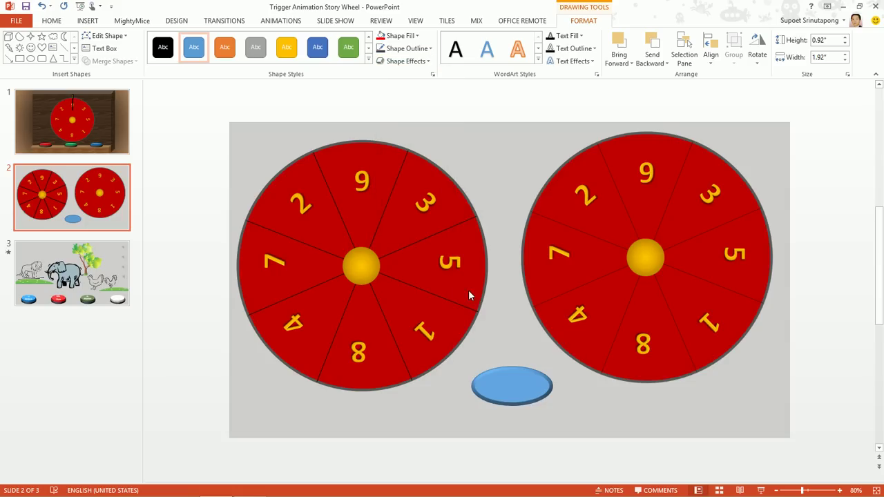
{"action": "left_click", "coordinate": [416, 64]}
{"action": "mouse_move", "coordinate": [428, 228]}
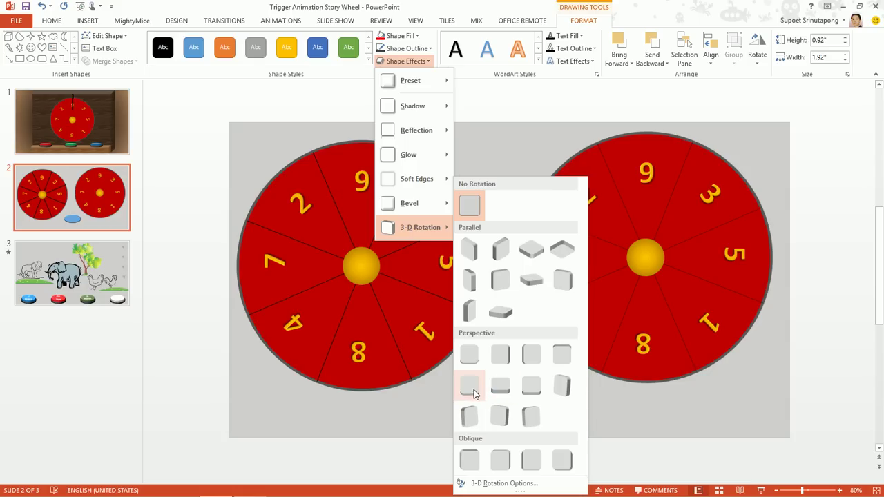
{"action": "left_click", "coordinate": [508, 394]}
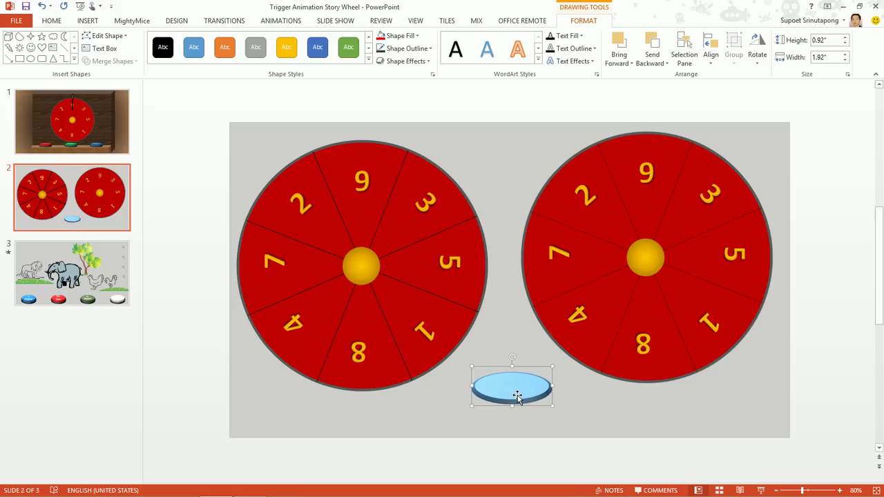
Step: In Format Shape's 3-D Format settings, set the oval's depth to 20 pt
{"action": "right_click", "coordinate": [518, 395]}
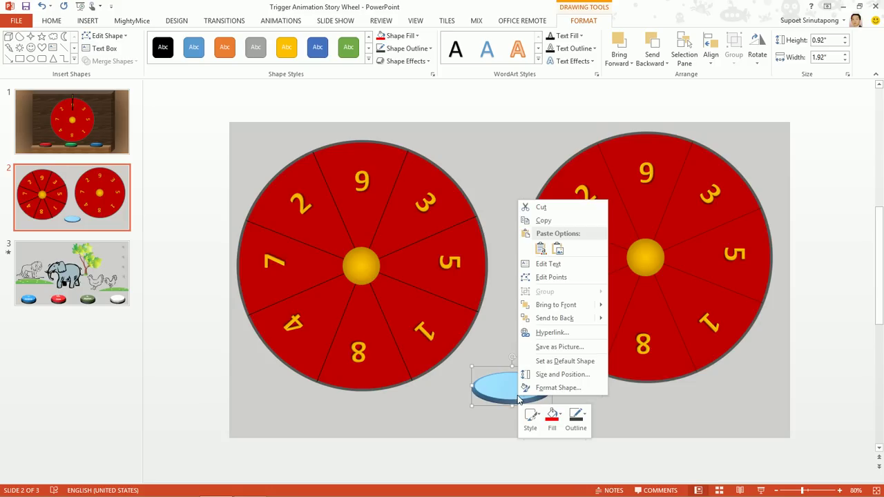
{"action": "left_click", "coordinate": [557, 388]}
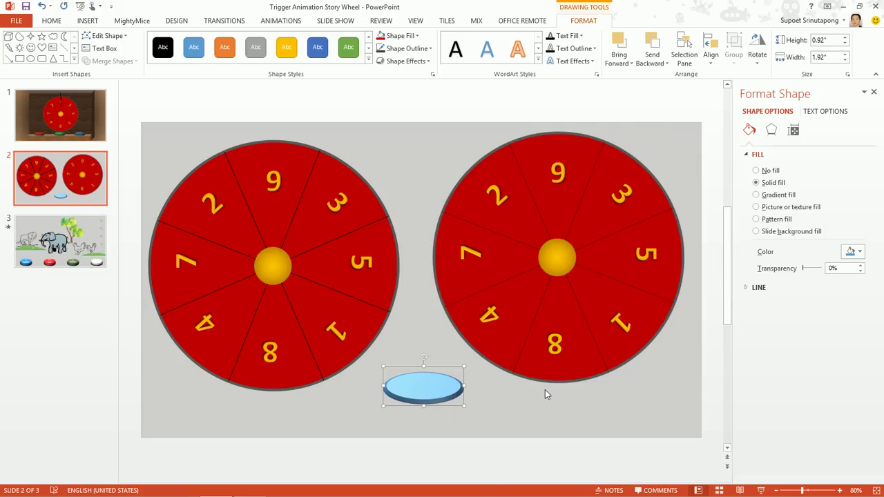
{"action": "left_click", "coordinate": [772, 131]}
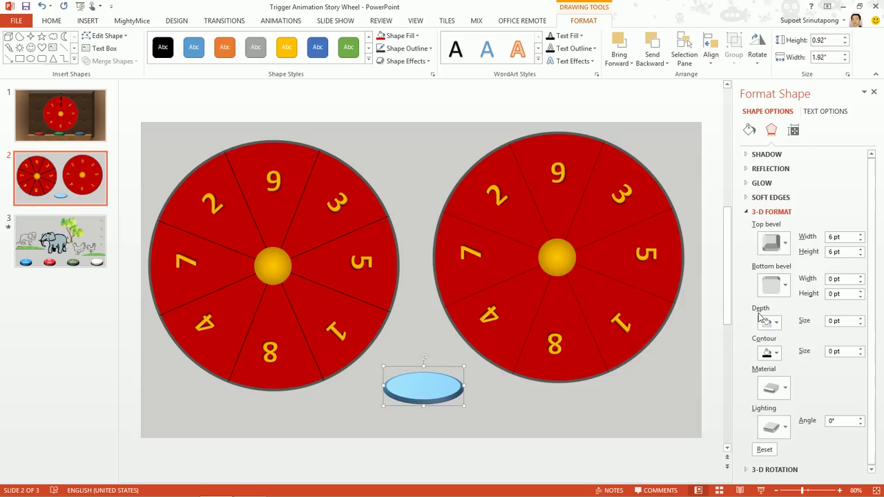
{"action": "left_click_drag", "start_coordinate": [844, 324], "coordinate": [821, 329]}
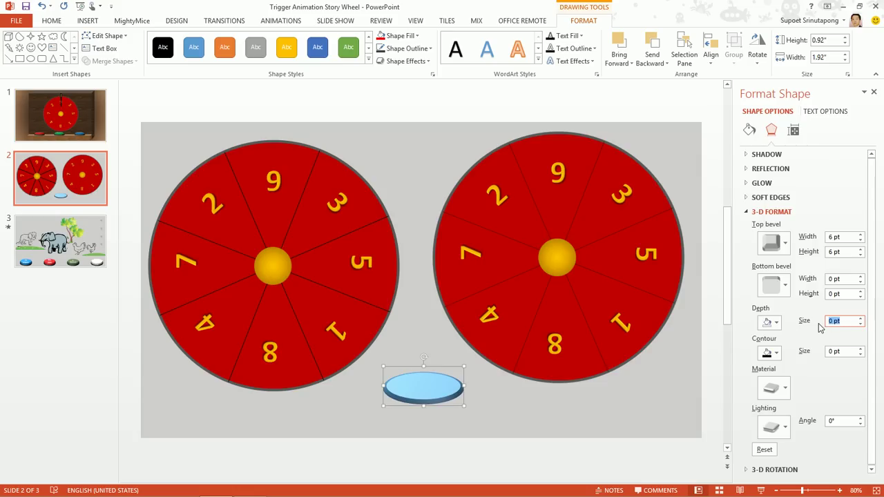
{"action": "type", "text": "20"}
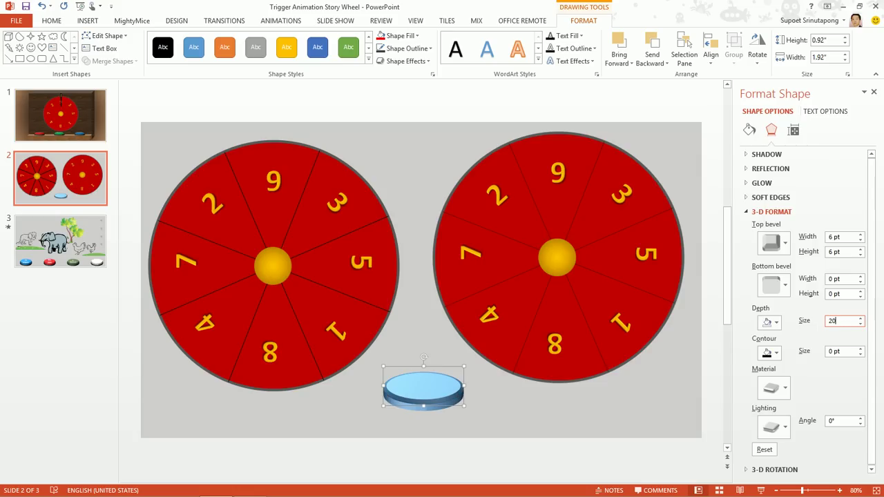
Step: Fill the oval button with red
{"action": "left_click", "coordinate": [523, 416]}
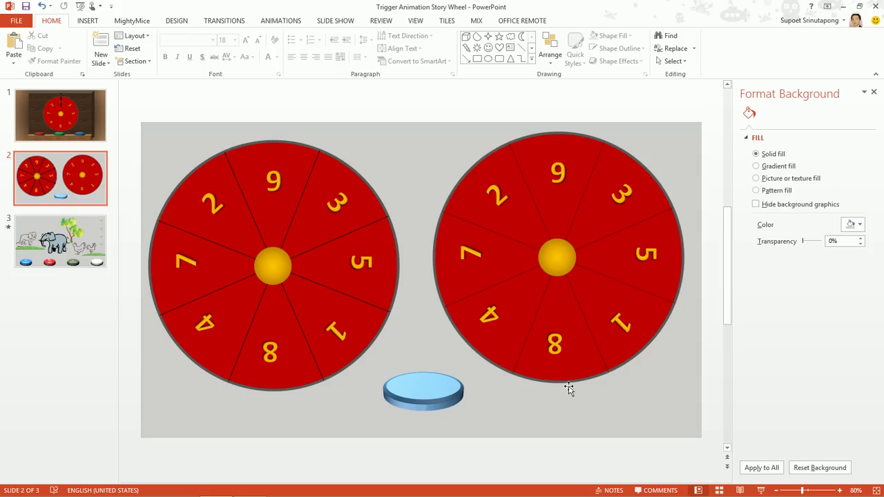
{"action": "left_click", "coordinate": [419, 391]}
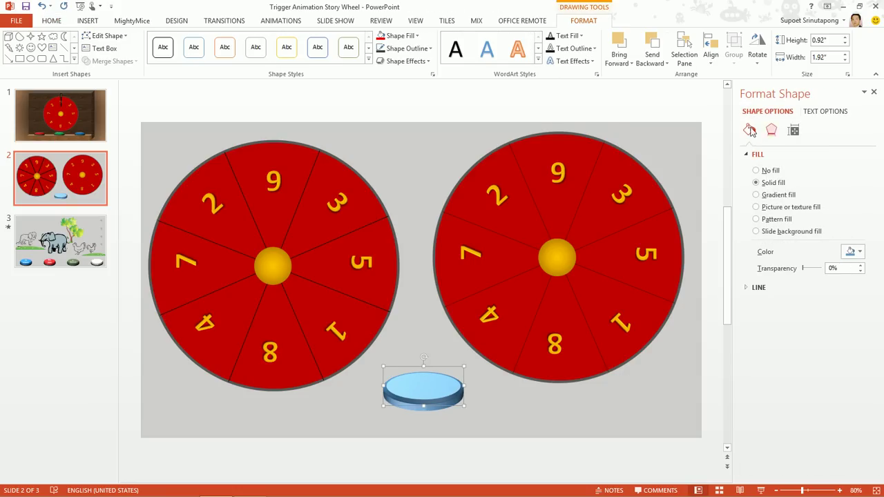
{"action": "left_click", "coordinate": [416, 36]}
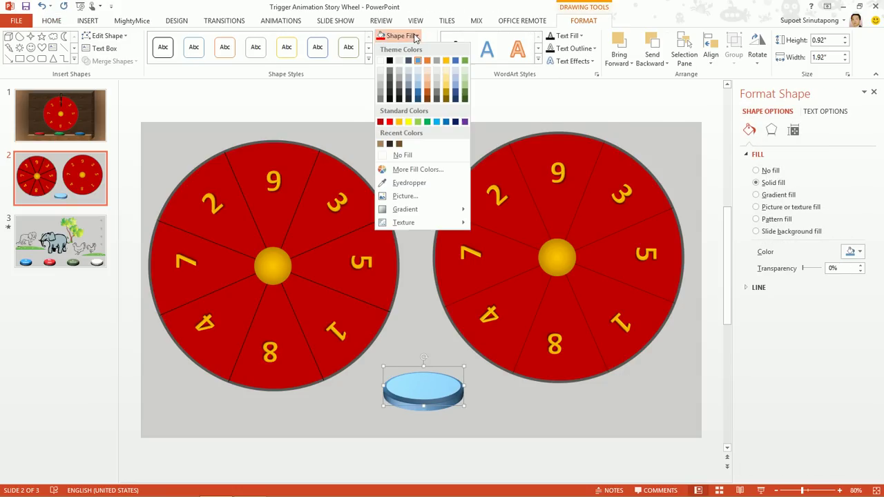
{"action": "left_click", "coordinate": [389, 122]}
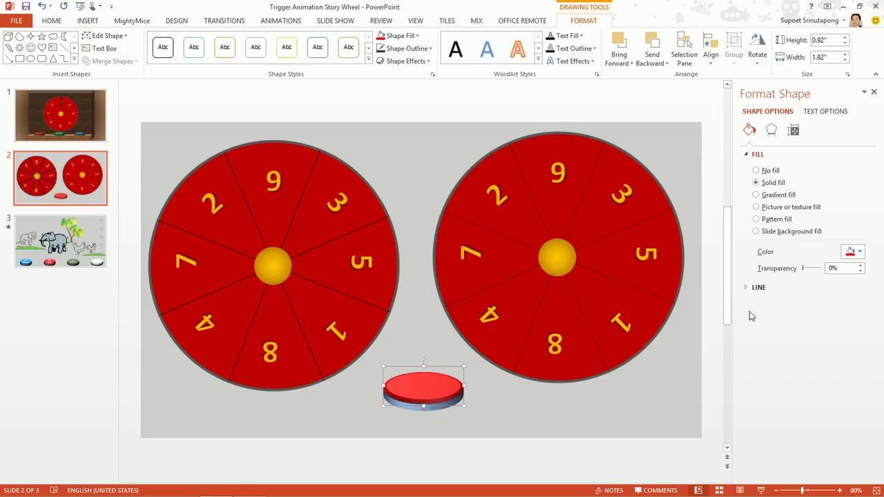
Step: Set the button's 3-D depth colour to black
{"action": "left_click", "coordinate": [772, 131]}
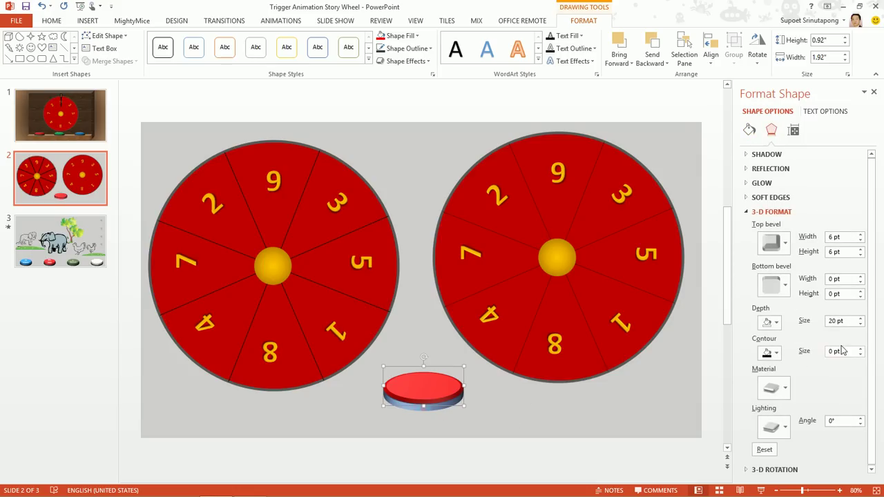
{"action": "left_click", "coordinate": [778, 323]}
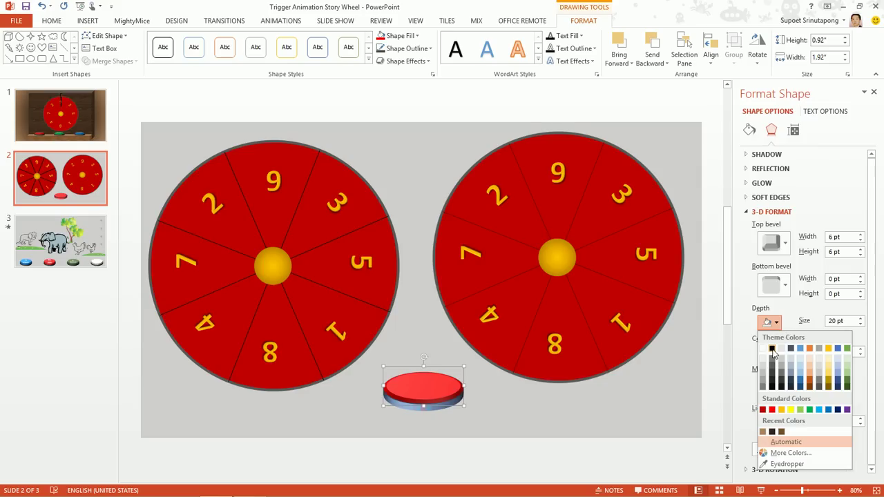
{"action": "left_click", "coordinate": [772, 348]}
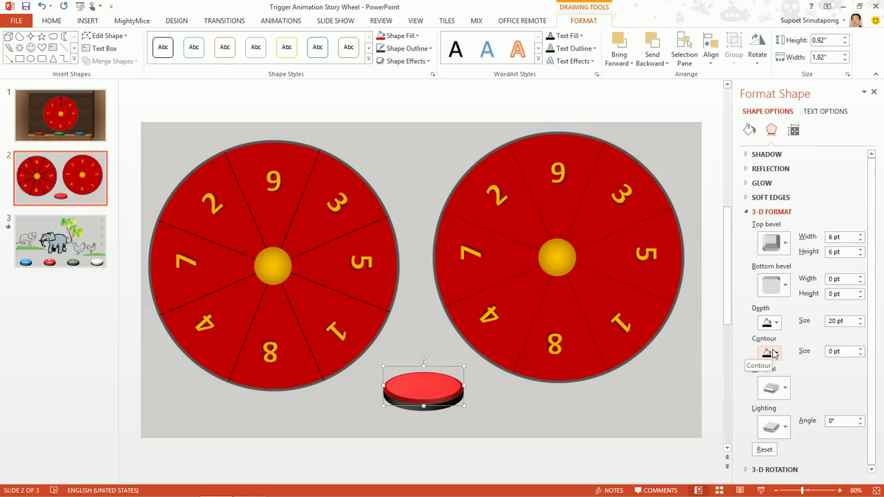
{"action": "left_click", "coordinate": [778, 323]}
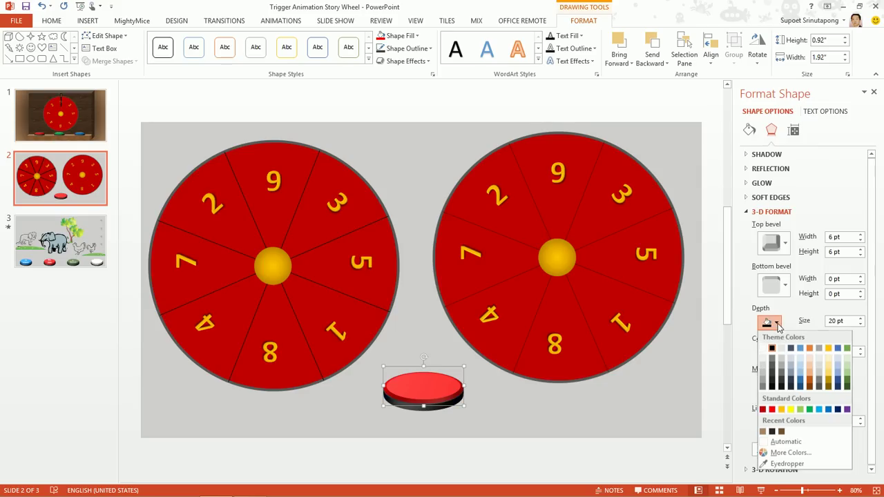
{"action": "left_click", "coordinate": [764, 411]}
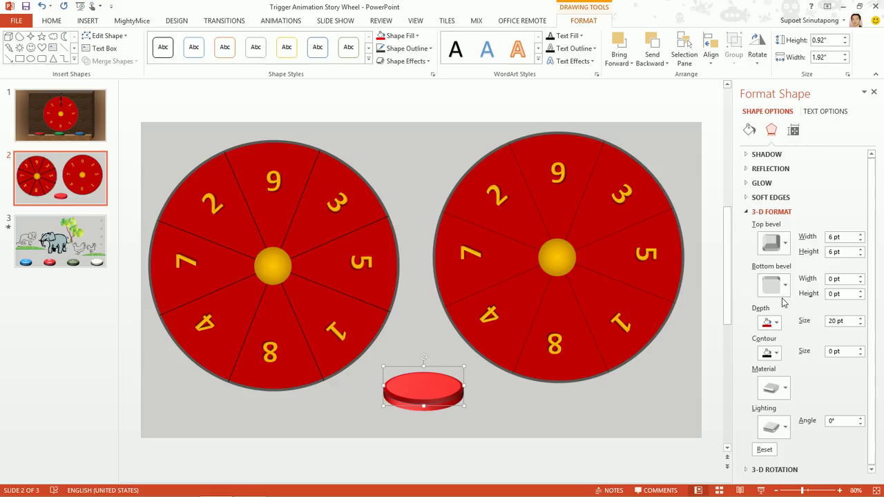
{"action": "left_click", "coordinate": [777, 322]}
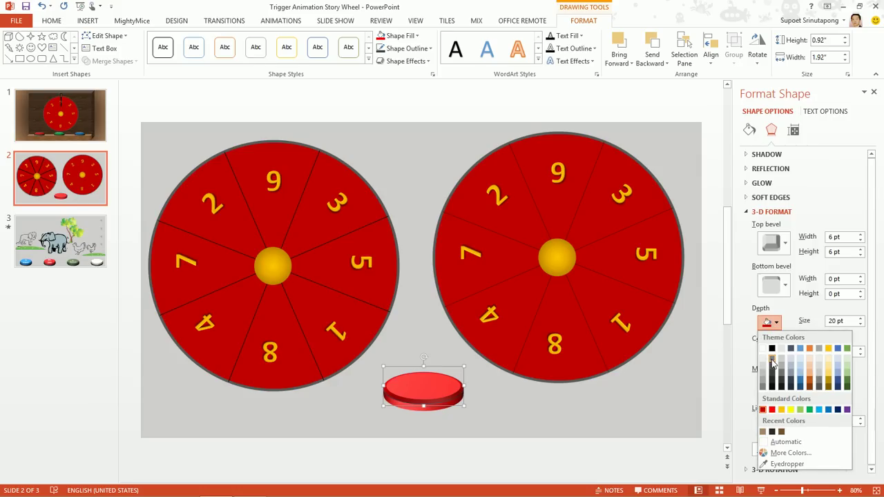
{"action": "left_click", "coordinate": [772, 384]}
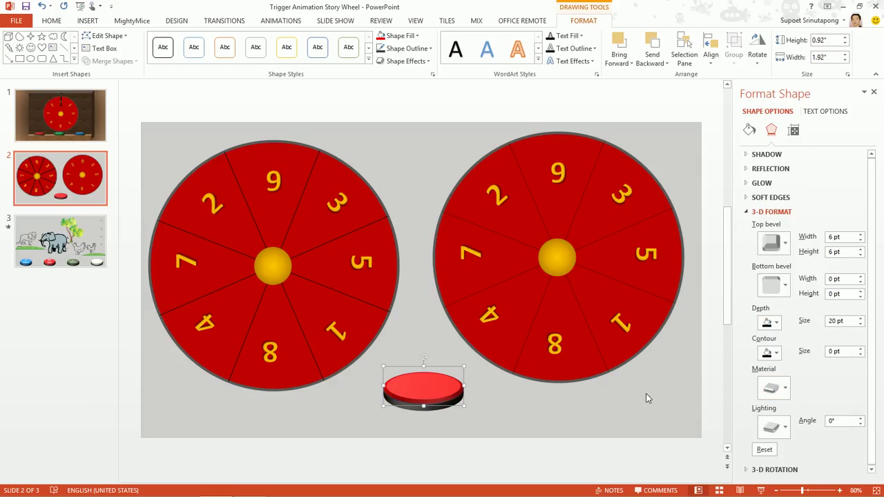
Step: Place the red button beneath the right wheel and close the Format Shape pane
{"action": "left_click", "coordinate": [639, 412]}
{"action": "left_click", "coordinate": [445, 394]}
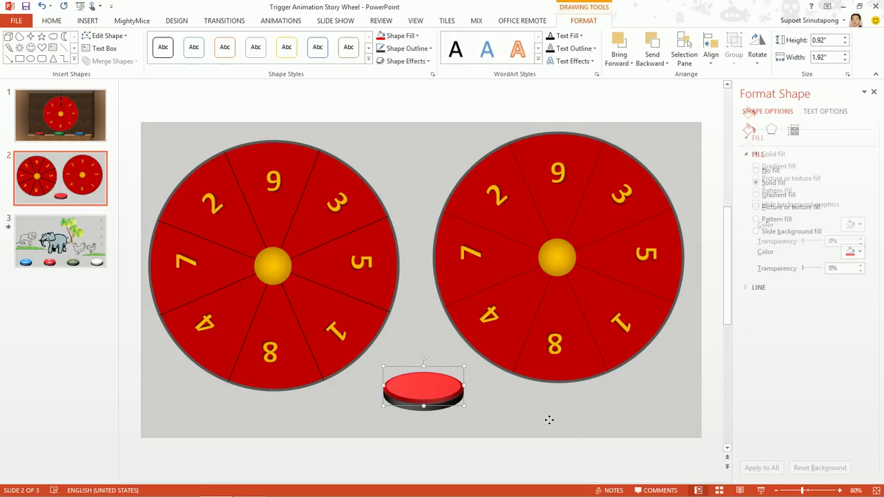
{"action": "left_click_drag", "start_coordinate": [549, 420], "coordinate": [554, 417]}
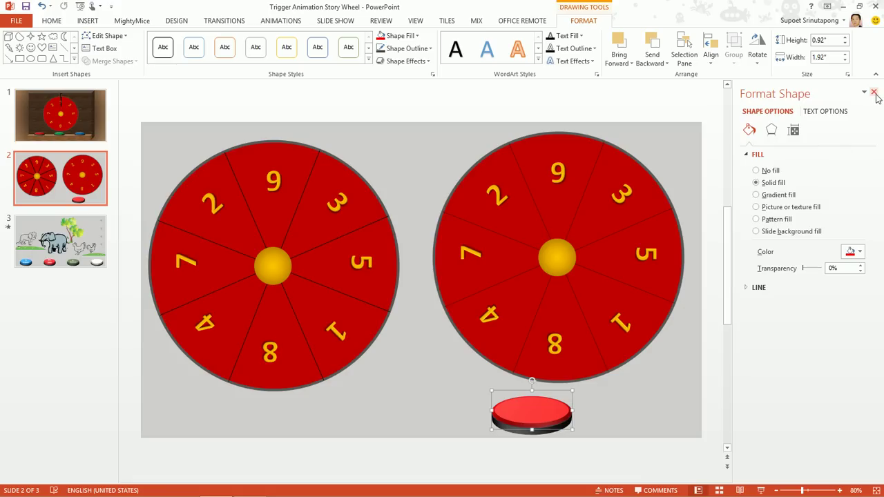
{"action": "left_click", "coordinate": [874, 92]}
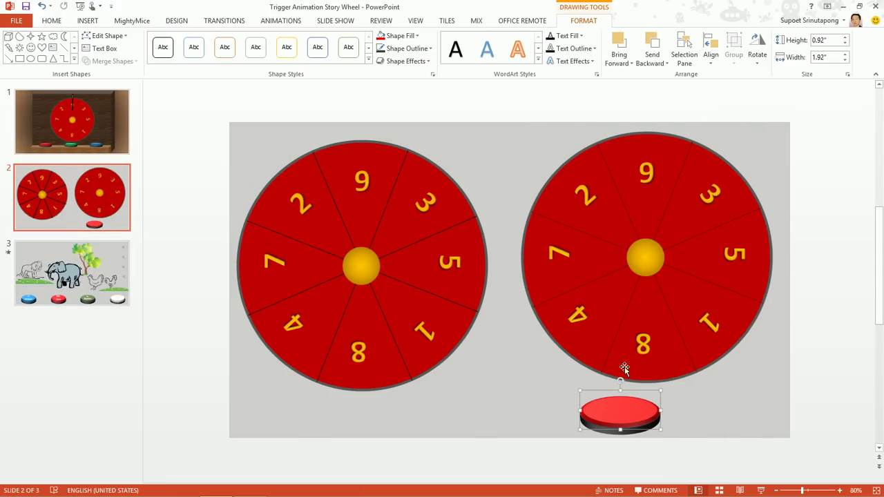
Step: Give the right wheel a Spin emphasis set to a Half Spin
{"action": "left_click", "coordinate": [629, 201]}
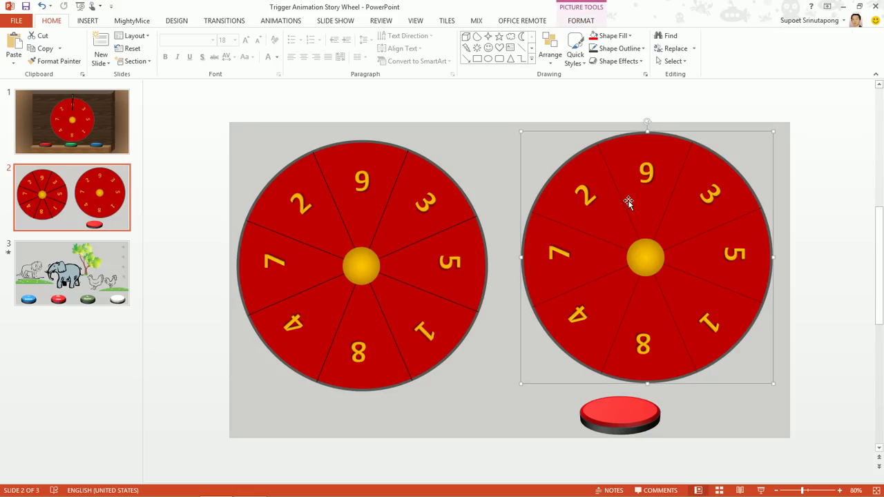
{"action": "left_click", "coordinate": [293, 22]}
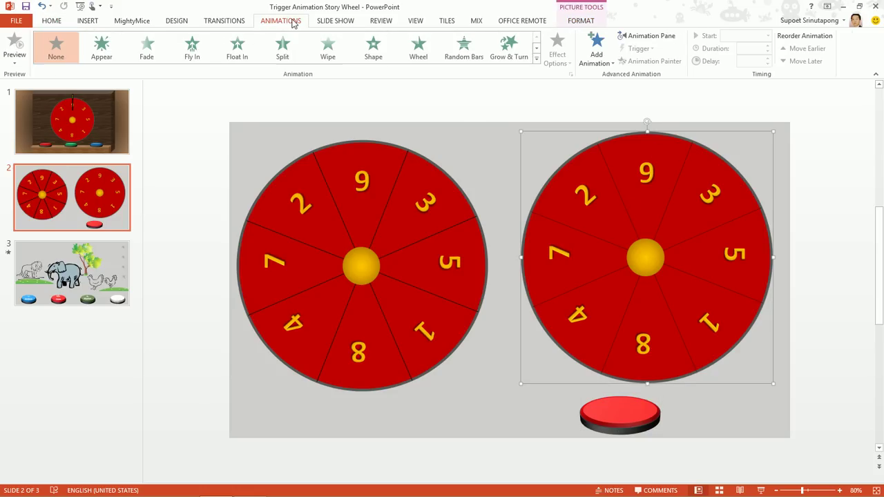
{"action": "left_click", "coordinate": [538, 63]}
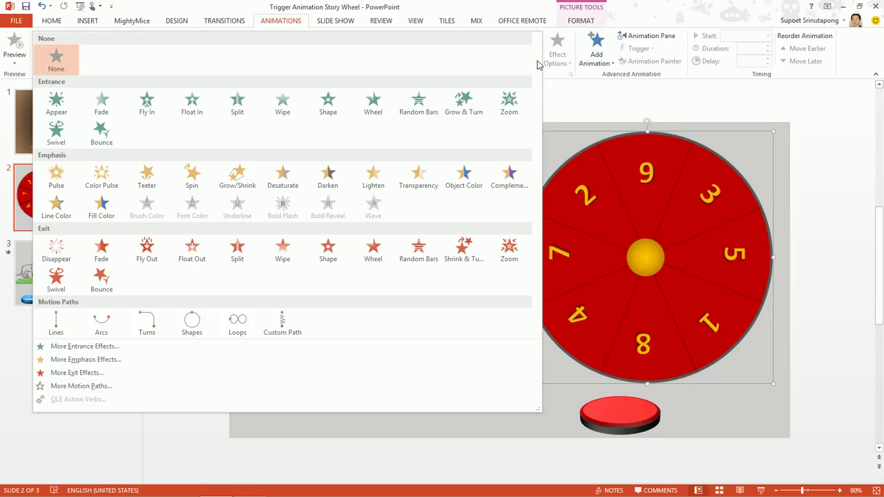
{"action": "left_click", "coordinate": [200, 183]}
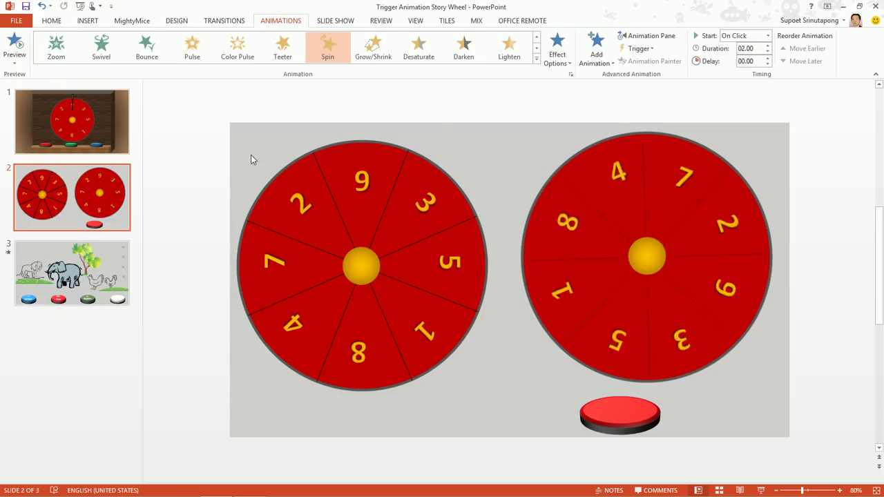
{"action": "left_click", "coordinate": [563, 66]}
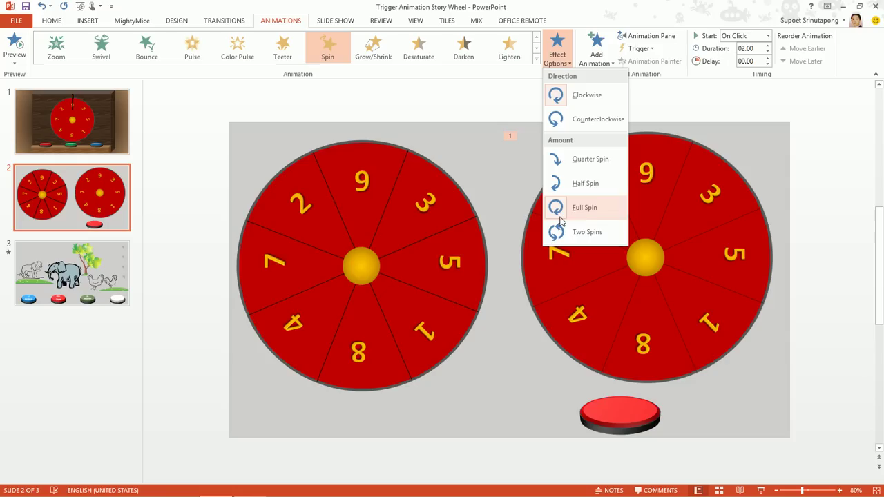
{"action": "left_click", "coordinate": [585, 184]}
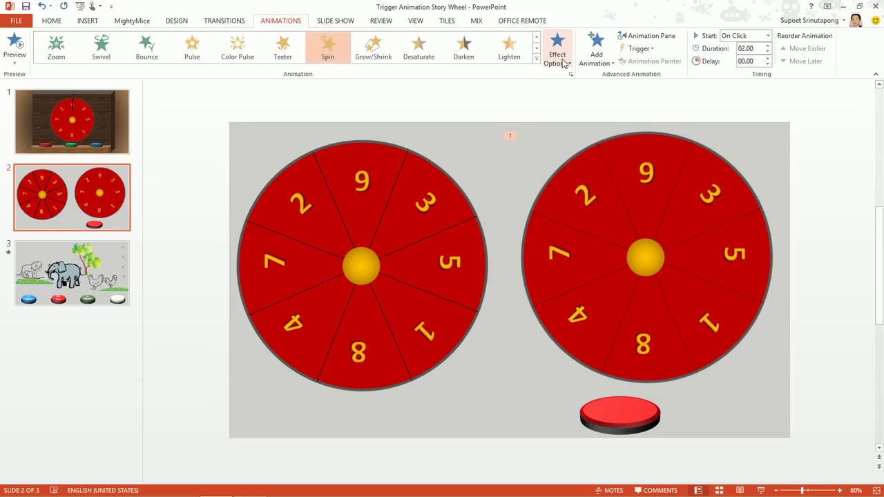
Step: Add a second Spin animation to the right wheel set to Two Spins
{"action": "left_click", "coordinate": [598, 62]}
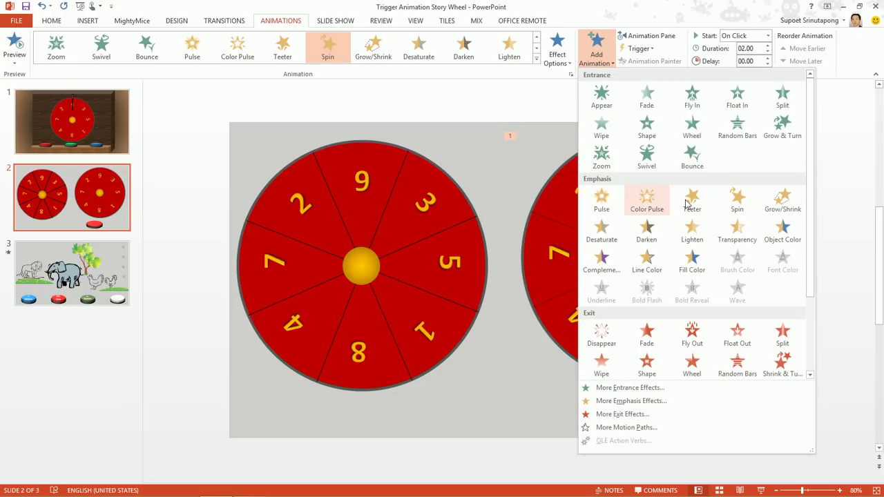
{"action": "left_click", "coordinate": [737, 200]}
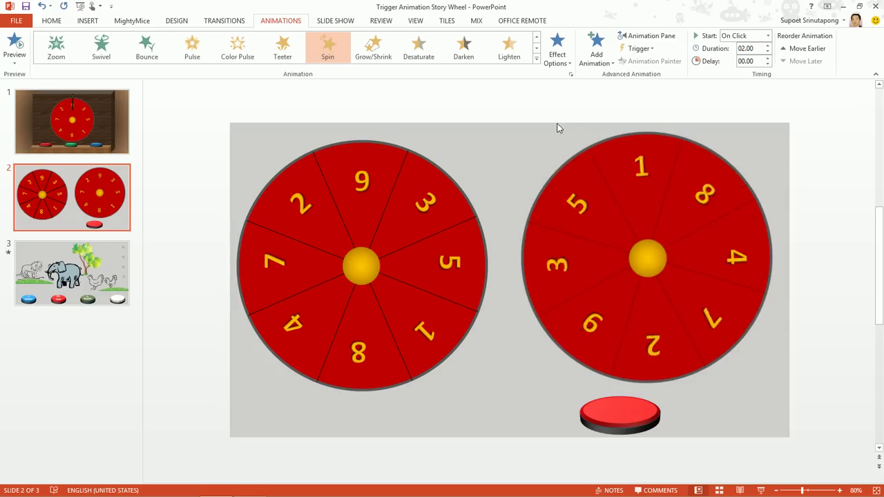
{"action": "left_click", "coordinate": [559, 61]}
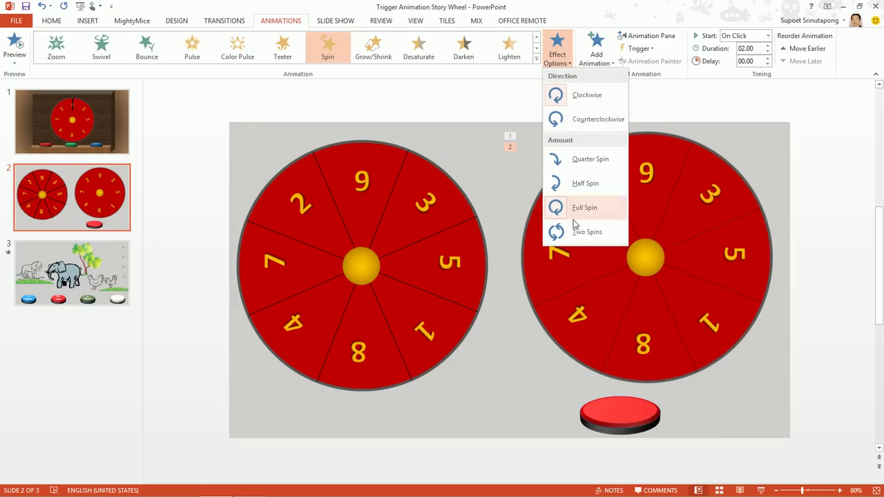
{"action": "left_click", "coordinate": [579, 233]}
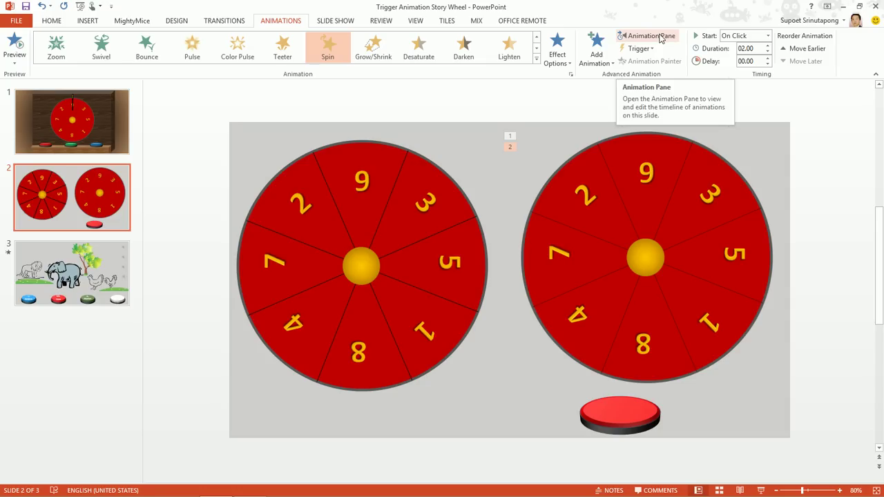
Step: In the Animation Pane, select the first Picture 114 spin and view its On Click of trigger list
{"action": "left_click", "coordinate": [660, 38]}
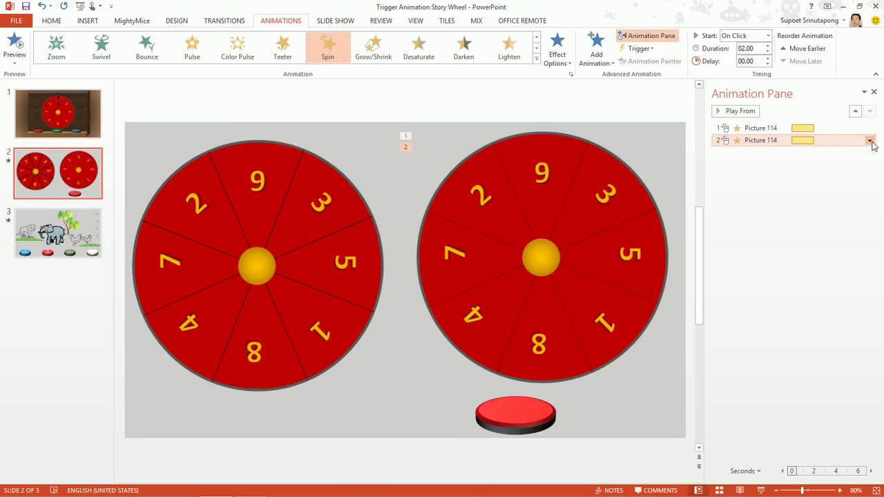
{"action": "left_click", "coordinate": [762, 127]}
{"action": "left_click_drag", "start_coordinate": [751, 142], "coordinate": [751, 127]}
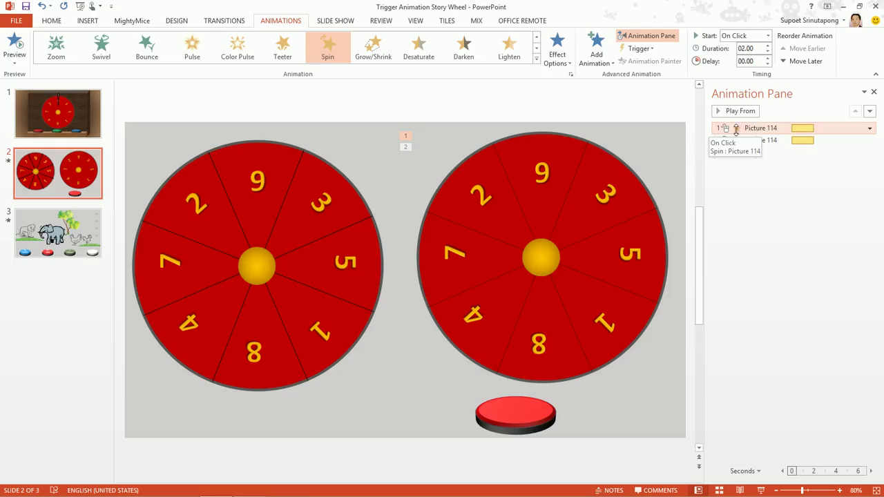
{"action": "left_click", "coordinate": [641, 49]}
{"action": "mouse_move", "coordinate": [650, 66]}
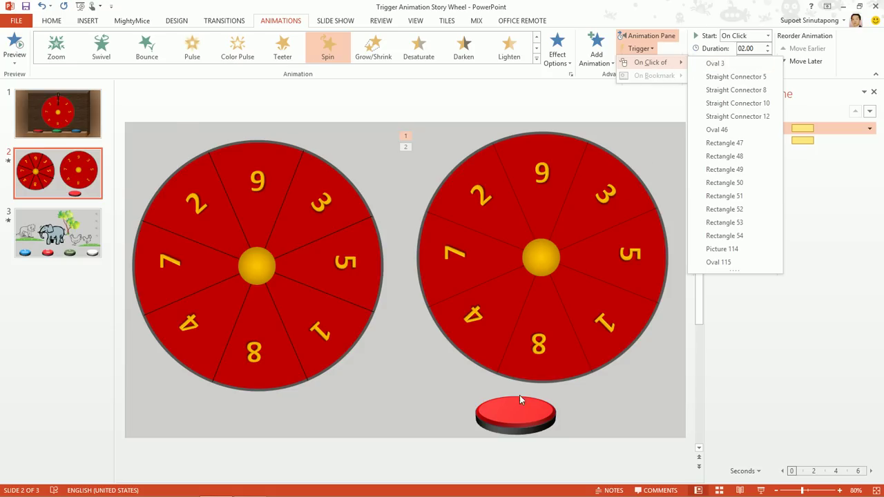
Step: Remove the Wipe animation accidentally added to the red button
{"action": "left_click", "coordinate": [534, 435]}
{"action": "left_click", "coordinate": [529, 426]}
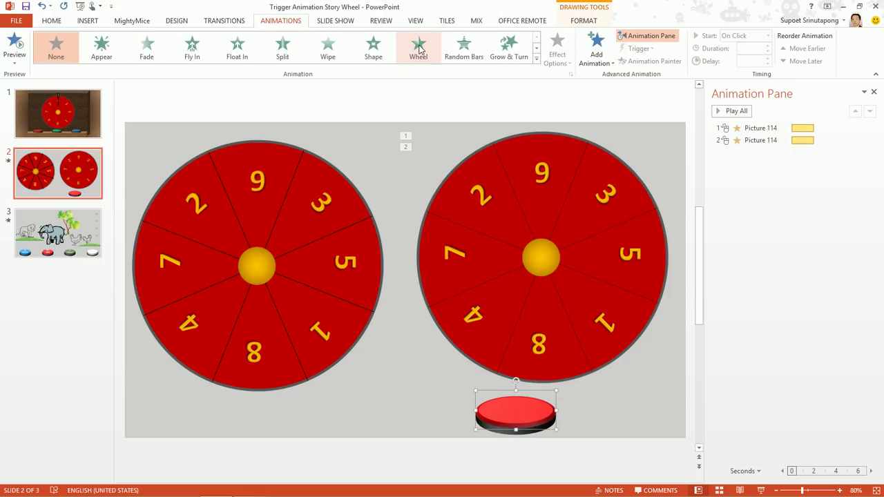
{"action": "left_click", "coordinate": [329, 53]}
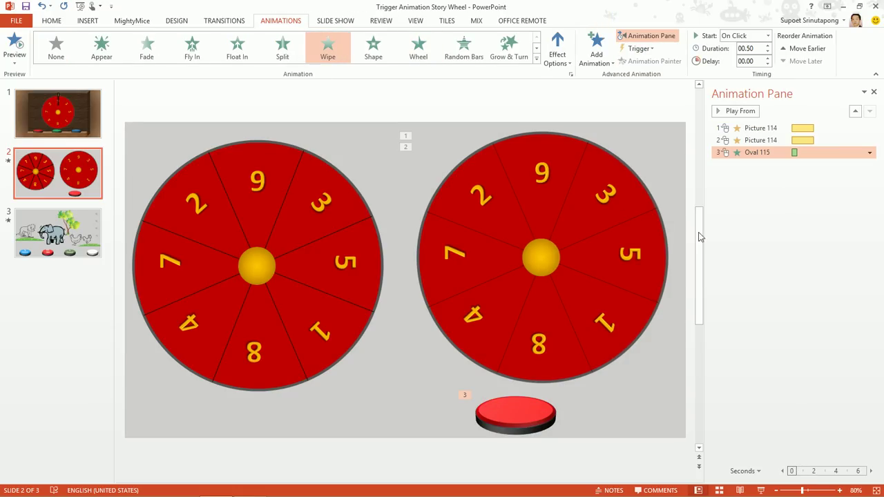
{"action": "left_click", "coordinate": [870, 153]}
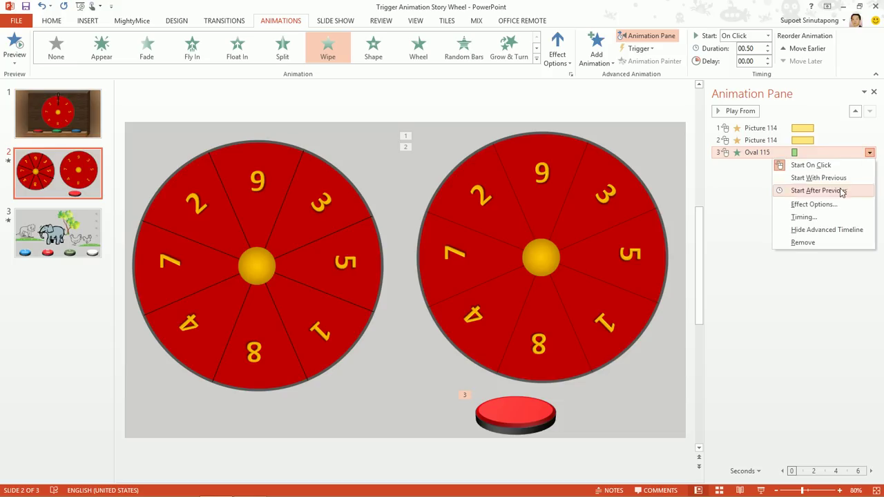
{"action": "left_click", "coordinate": [819, 245]}
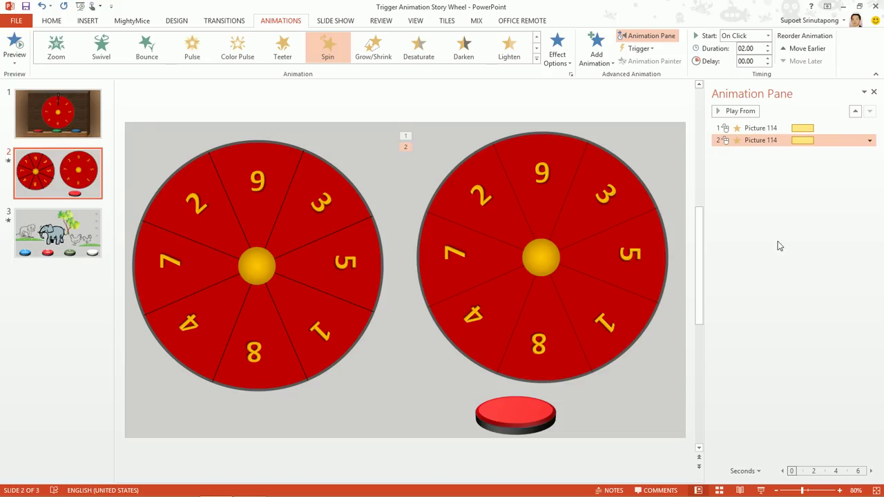
Step: Make the red button (Oval 115) trigger the first wheel spin
{"action": "left_click", "coordinate": [520, 418]}
{"action": "left_click", "coordinate": [761, 128]}
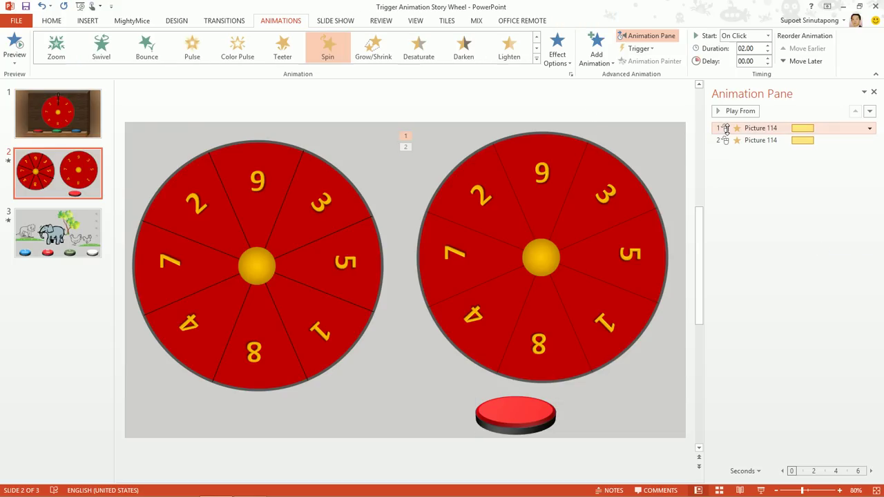
{"action": "left_click", "coordinate": [653, 49]}
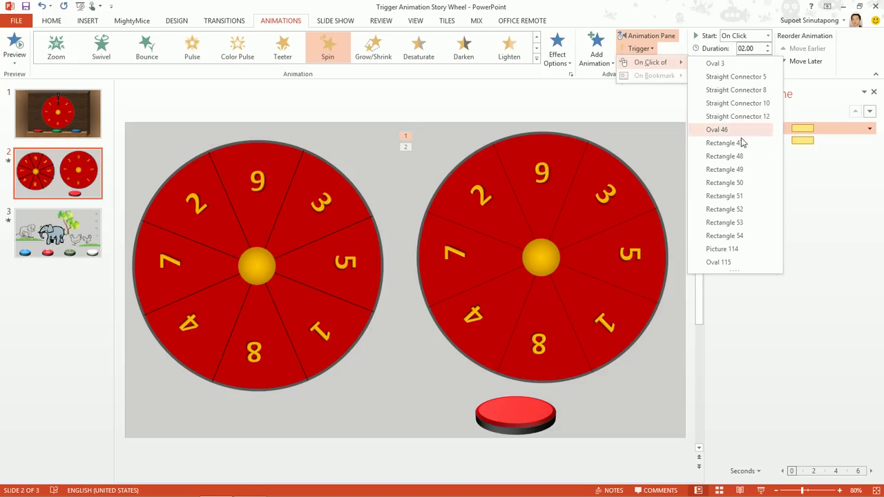
{"action": "left_click", "coordinate": [735, 263]}
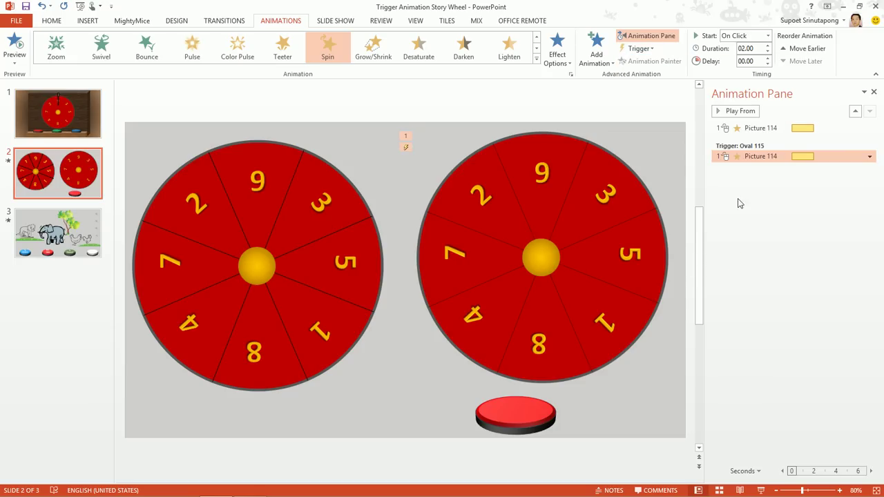
Step: Move the second spin under the red button's trigger and set it to After Previous
{"action": "left_click", "coordinate": [760, 128]}
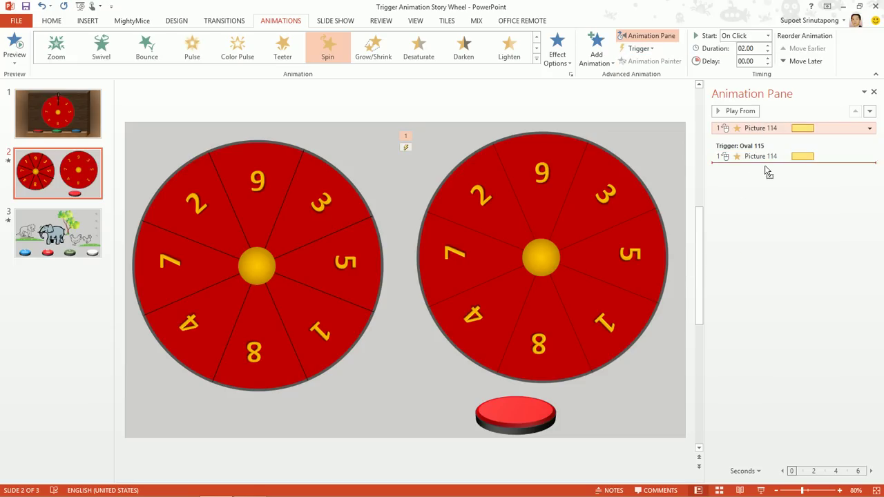
{"action": "left_click_drag", "start_coordinate": [761, 128], "coordinate": [766, 166]}
{"action": "left_click", "coordinate": [870, 157]}
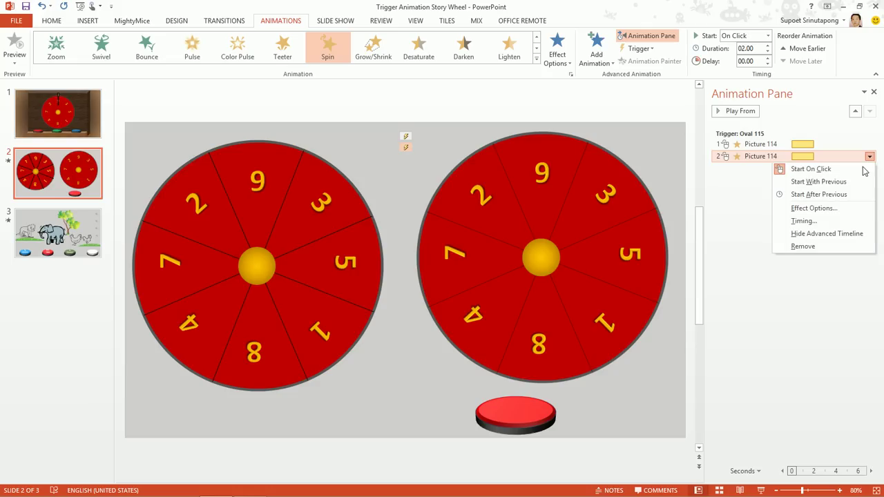
{"action": "left_click", "coordinate": [838, 196]}
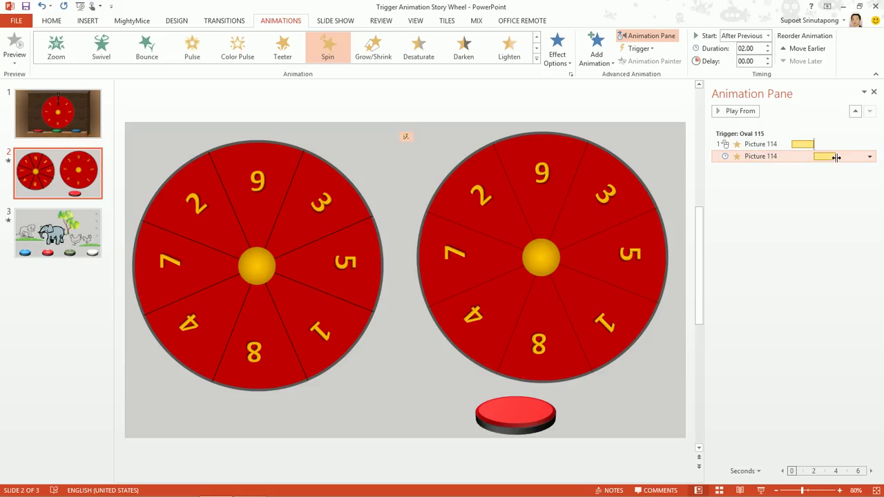
{"action": "left_click", "coordinate": [869, 157]}
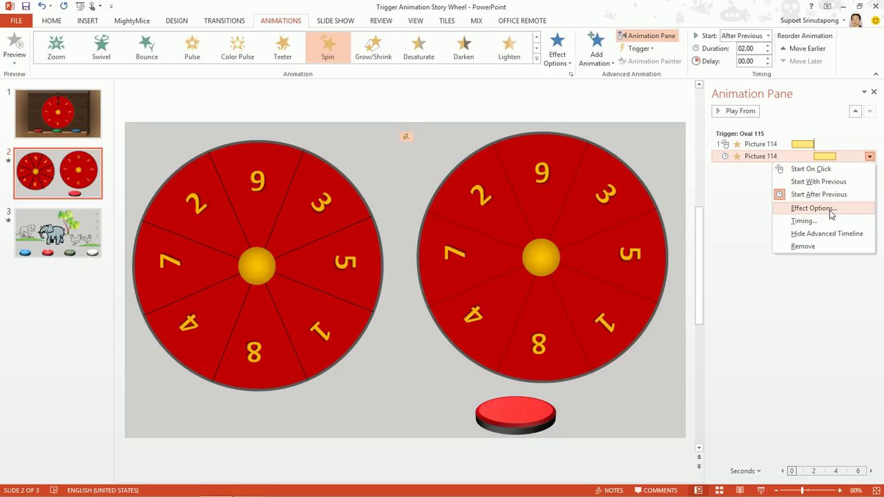
{"action": "left_click", "coordinate": [832, 213]}
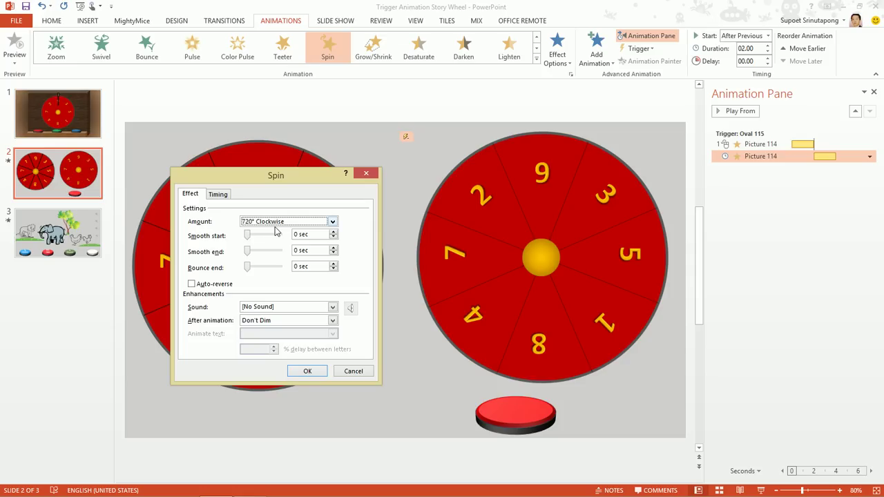
{"action": "left_click", "coordinate": [218, 196]}
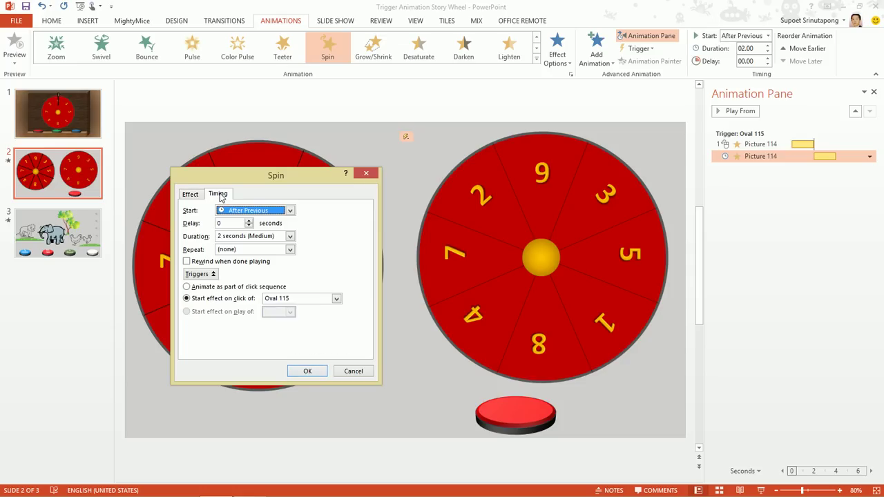
{"action": "left_click", "coordinate": [291, 250]}
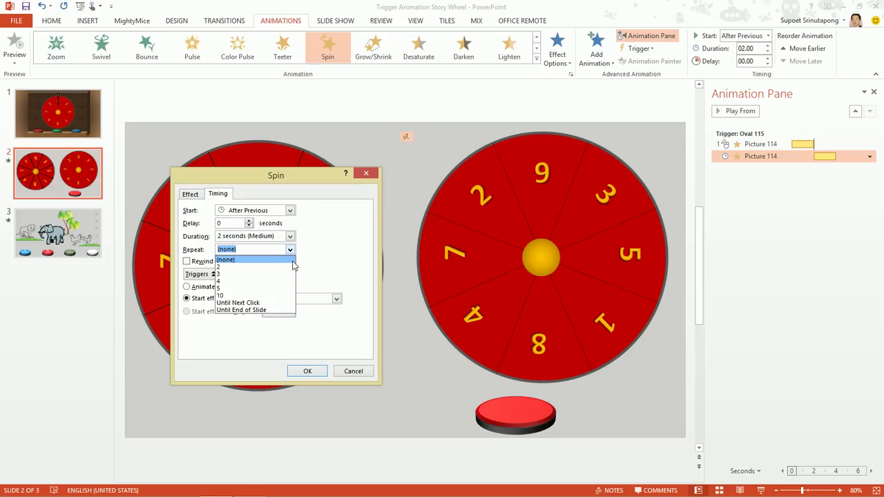
{"action": "left_click", "coordinate": [321, 263]}
{"action": "left_click", "coordinate": [322, 373]}
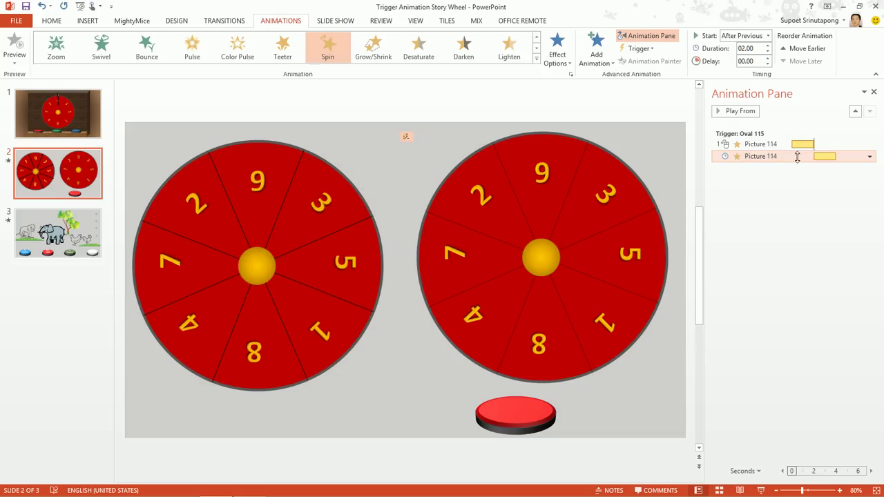
Step: Reorder the spins, set the second Picture 114 spin to After Previous, and review its Spin settings
{"action": "left_click", "coordinate": [870, 157]}
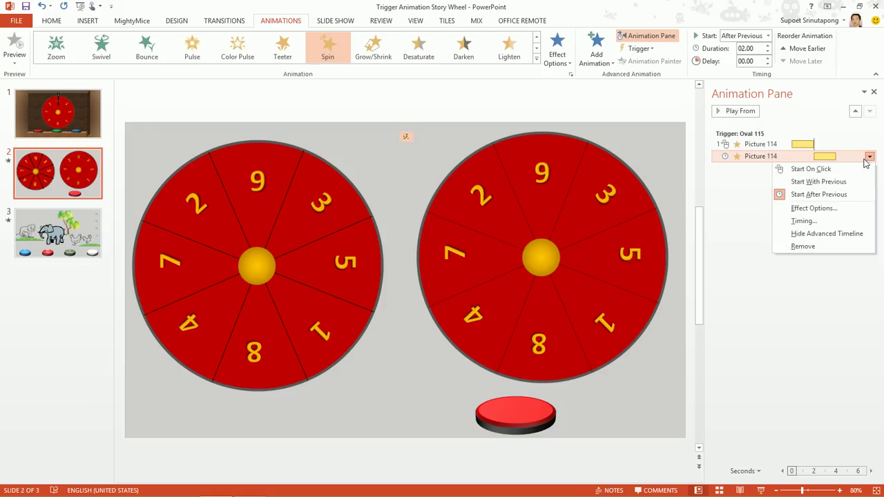
{"action": "left_click", "coordinate": [806, 170]}
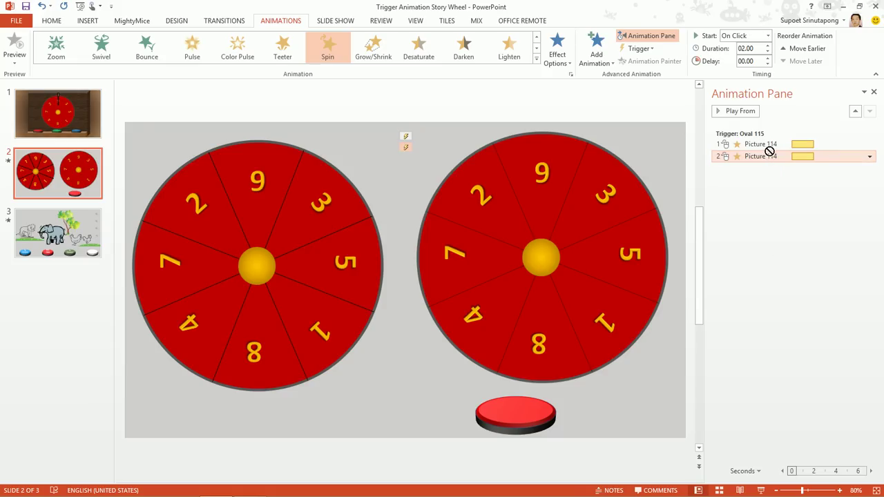
{"action": "left_click_drag", "start_coordinate": [770, 152], "coordinate": [769, 138]}
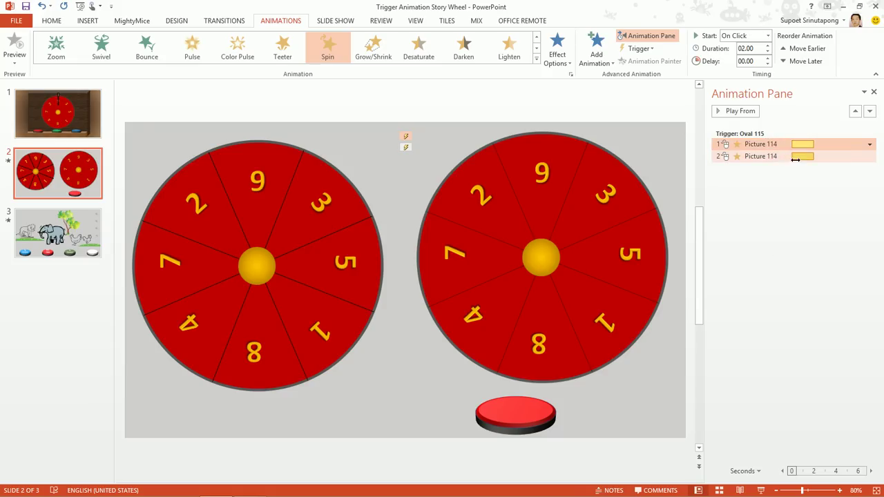
{"action": "left_click", "coordinate": [854, 158]}
{"action": "left_click", "coordinate": [870, 156]}
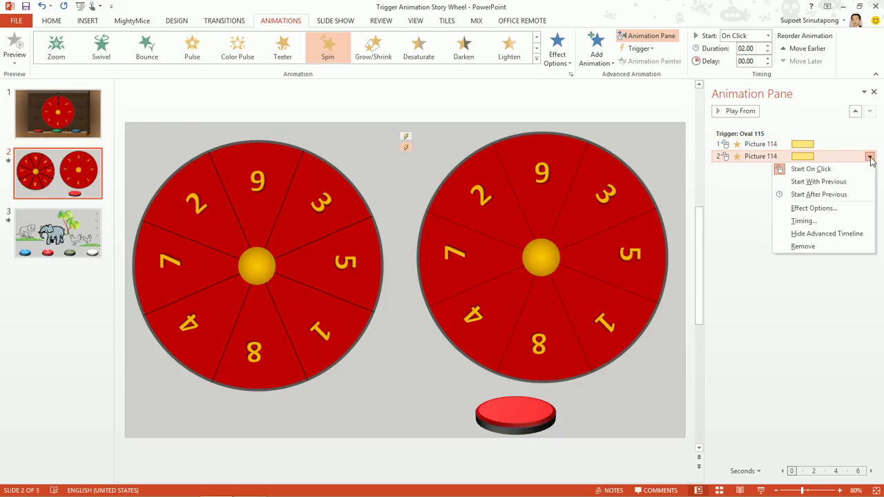
{"action": "left_click", "coordinate": [840, 194]}
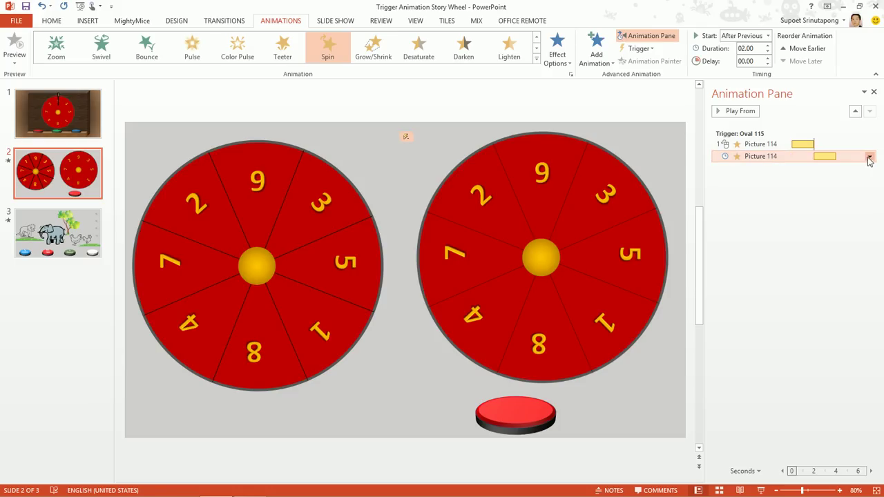
{"action": "left_click", "coordinate": [870, 157]}
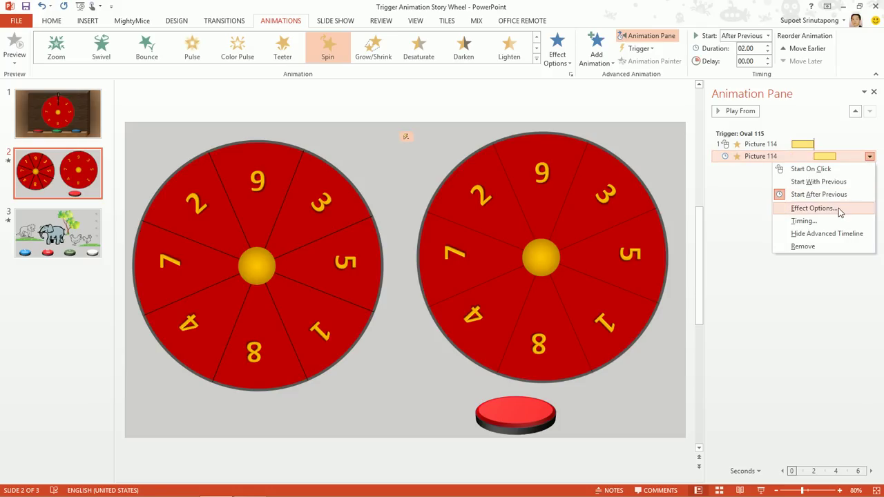
{"action": "left_click", "coordinate": [838, 208]}
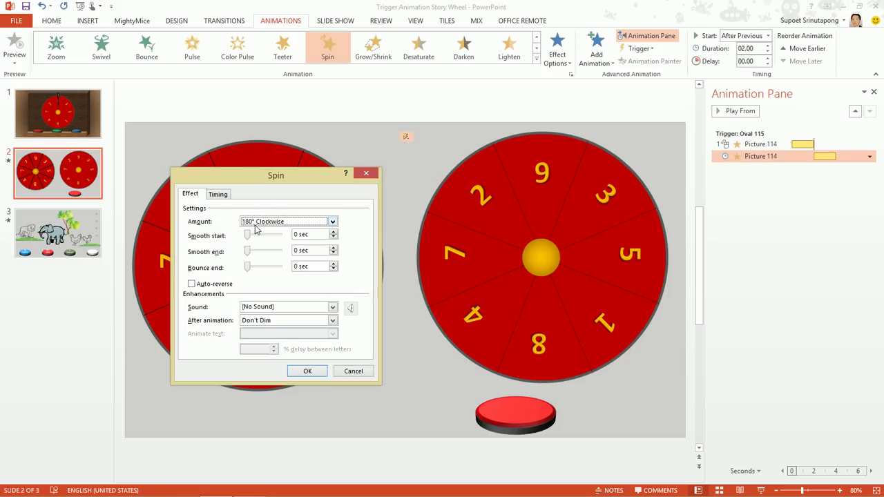
{"action": "left_click", "coordinate": [312, 371]}
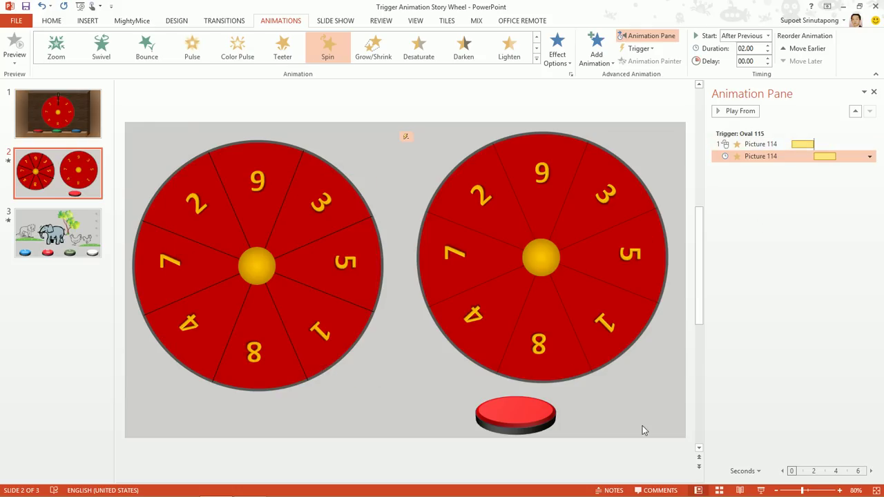
{"action": "left_click", "coordinate": [760, 491]}
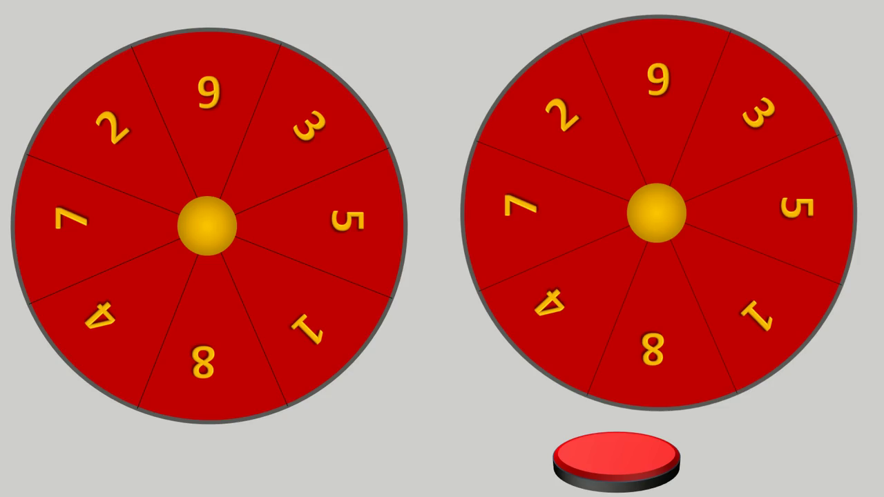
{"action": "left_click", "coordinate": [619, 471]}
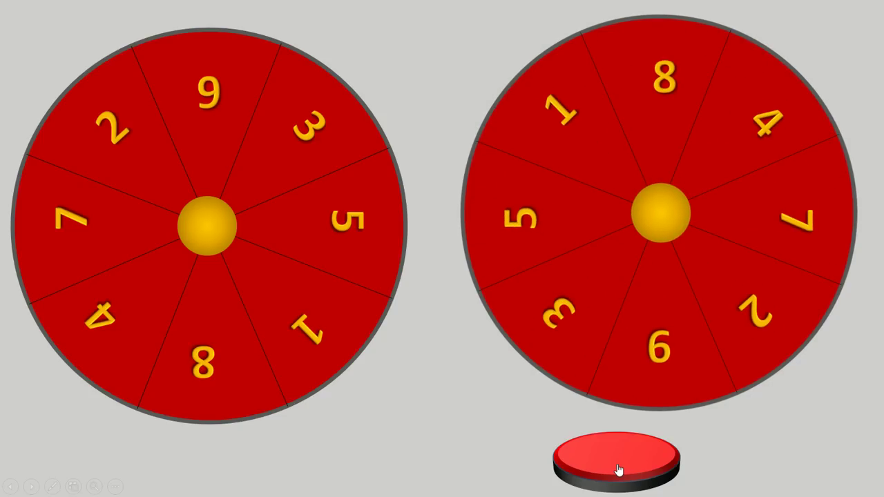
{"action": "key", "text": "Escape"}
Step: Set the sound of the second Picture 114 Spin animation to Drum Roll
{"action": "left_click", "coordinate": [869, 157]}
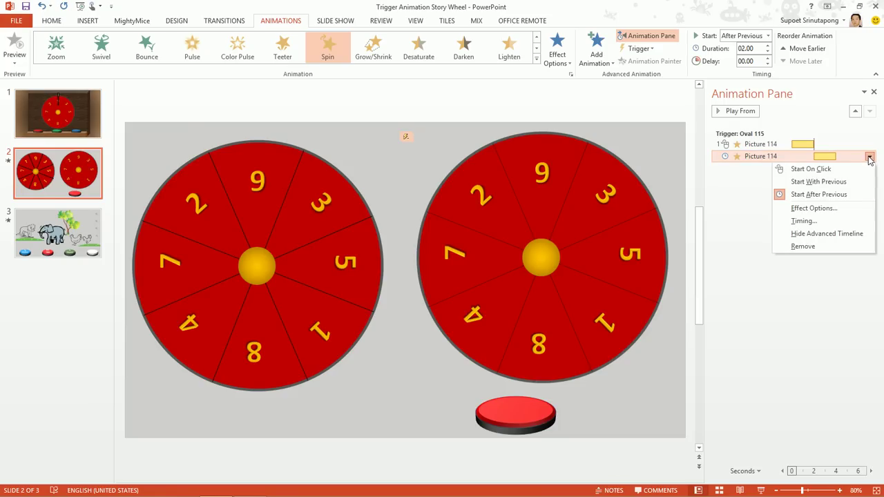
{"action": "left_click", "coordinate": [841, 212]}
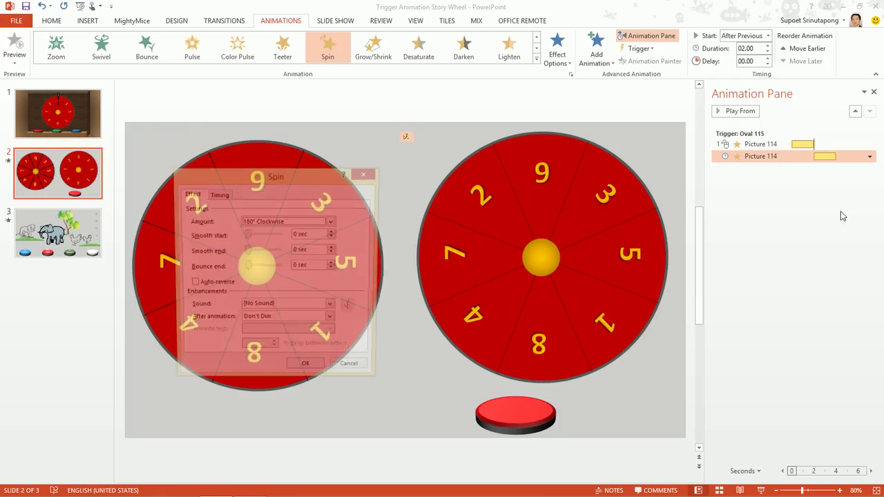
{"action": "left_click", "coordinate": [333, 308]}
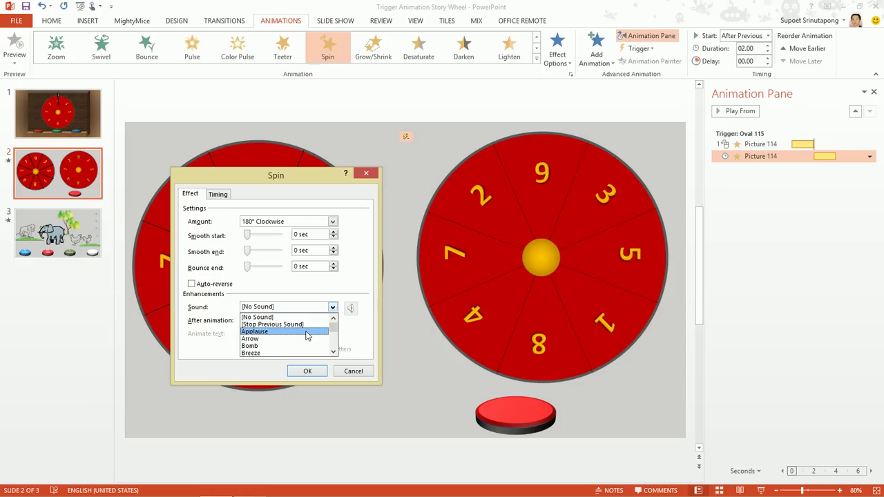
{"action": "left_click", "coordinate": [308, 333]}
{"action": "left_click", "coordinate": [332, 308]}
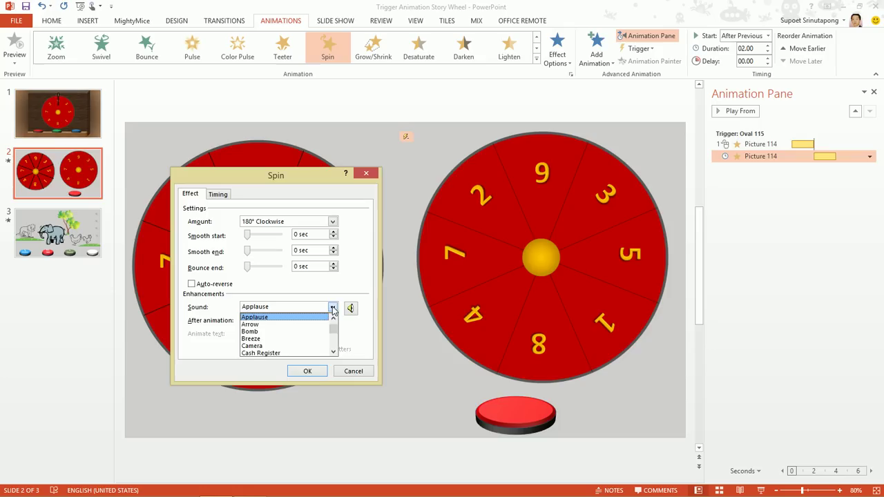
{"action": "left_click", "coordinate": [334, 353]}
{"action": "left_click", "coordinate": [334, 353]}
{"action": "left_click", "coordinate": [334, 353]}
{"action": "left_click", "coordinate": [333, 353]}
{"action": "left_click", "coordinate": [334, 353]}
{"action": "left_click", "coordinate": [314, 346]}
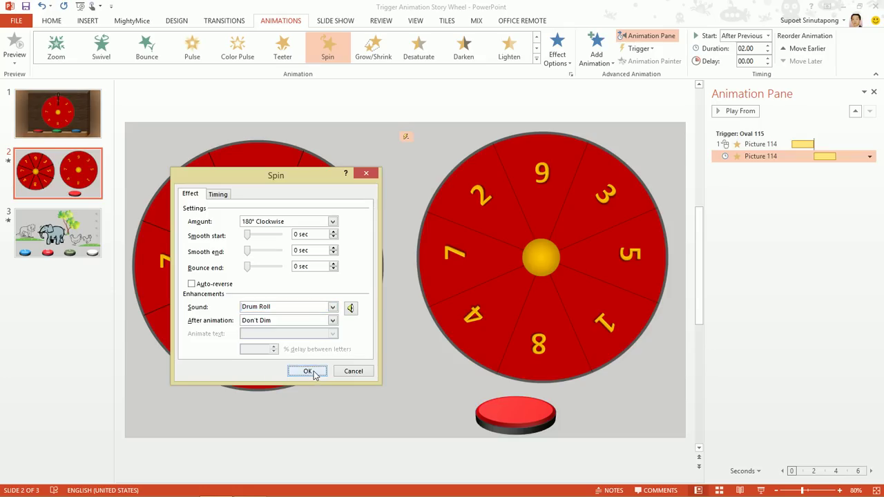
{"action": "left_click", "coordinate": [309, 371]}
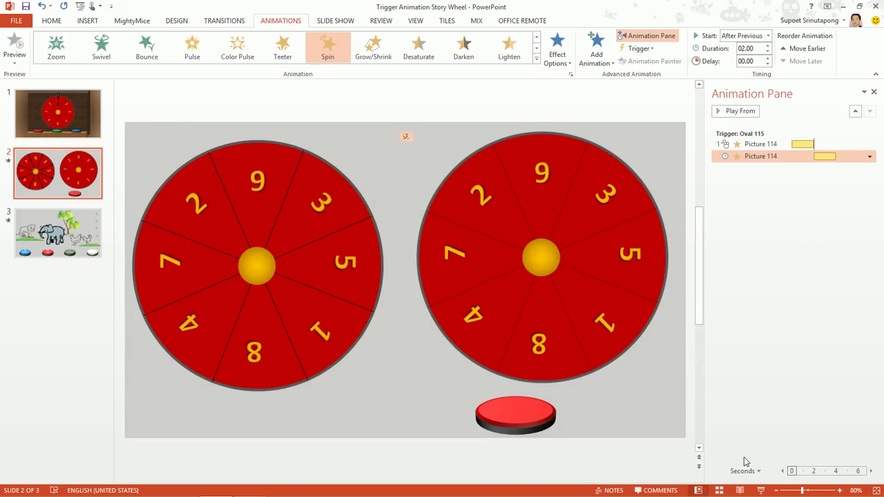
{"action": "left_click", "coordinate": [760, 490]}
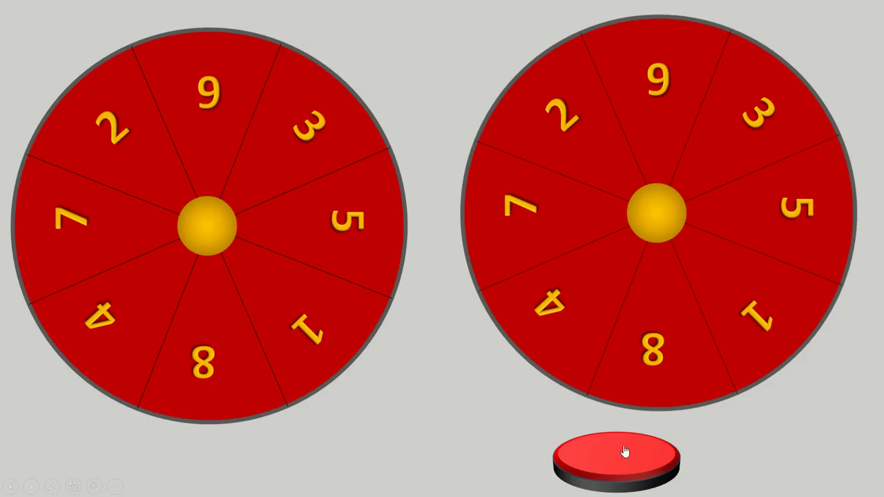
{"action": "left_click", "coordinate": [622, 468]}
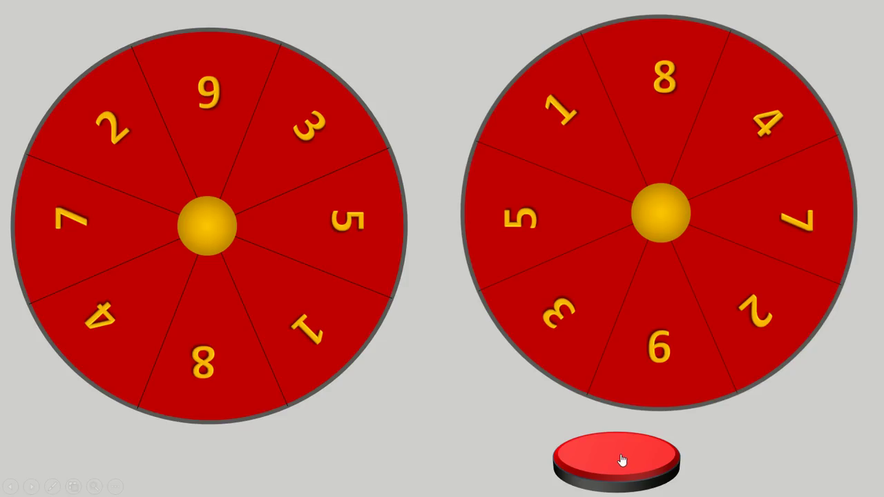
{"action": "key", "text": "Escape"}
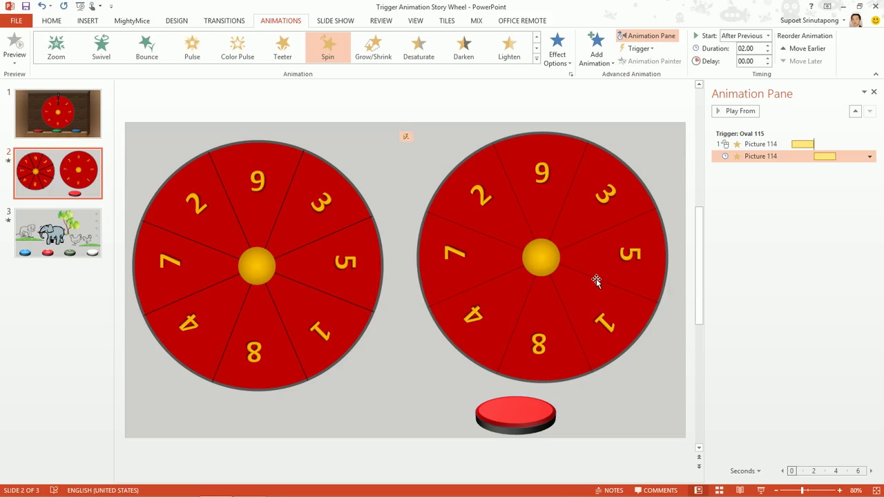
Step: Show slide 3 with the Animation Pane closed and preview its second and third sound clips
{"action": "left_click", "coordinate": [61, 226]}
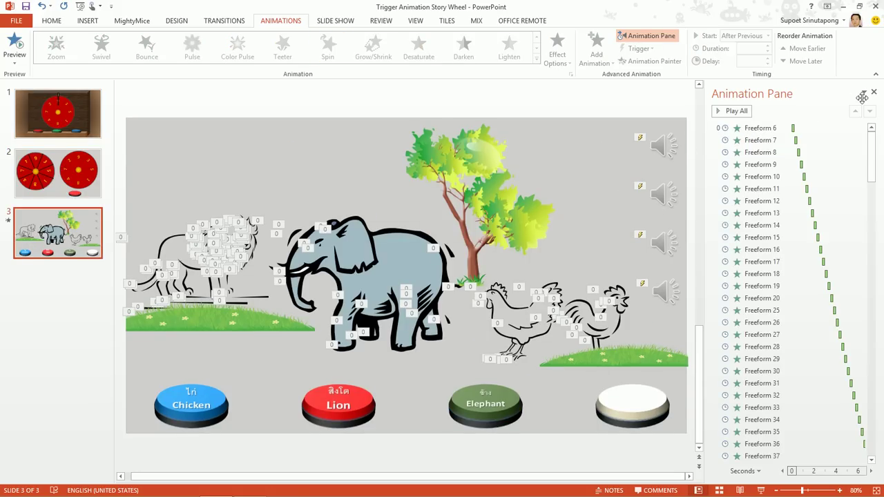
{"action": "left_click", "coordinate": [874, 92]}
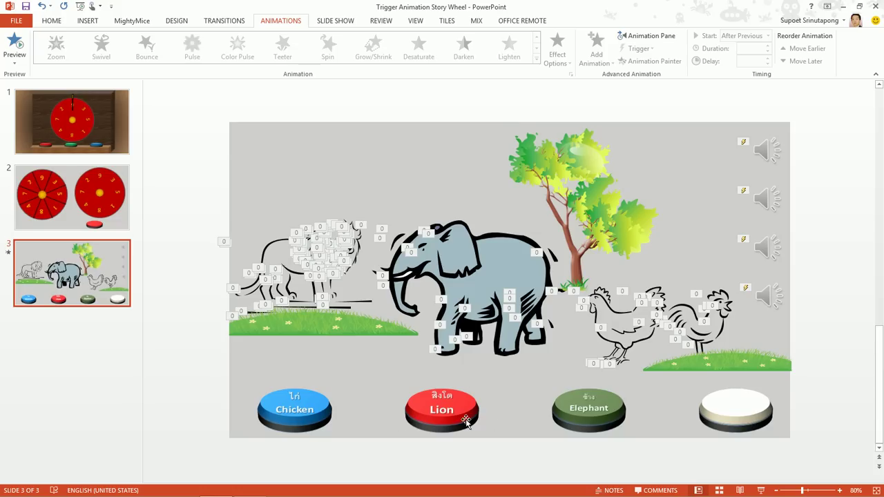
{"action": "mouse_move", "coordinate": [765, 150]}
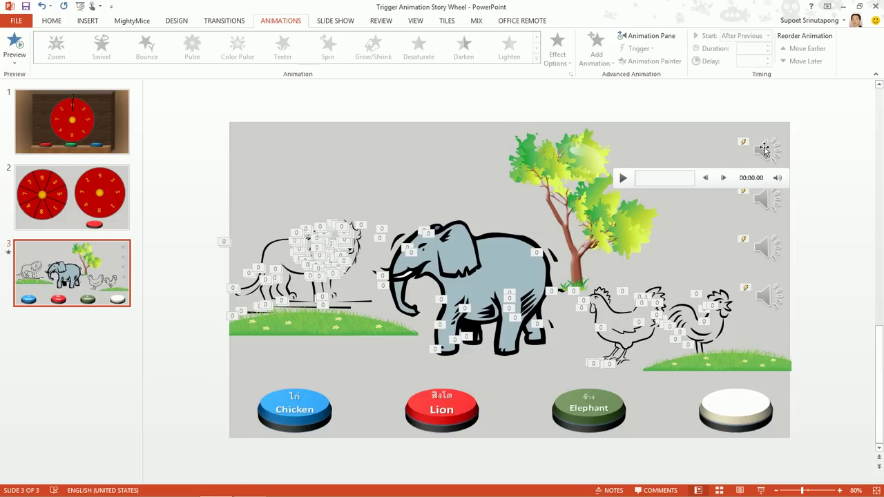
{"action": "left_click", "coordinate": [621, 181]}
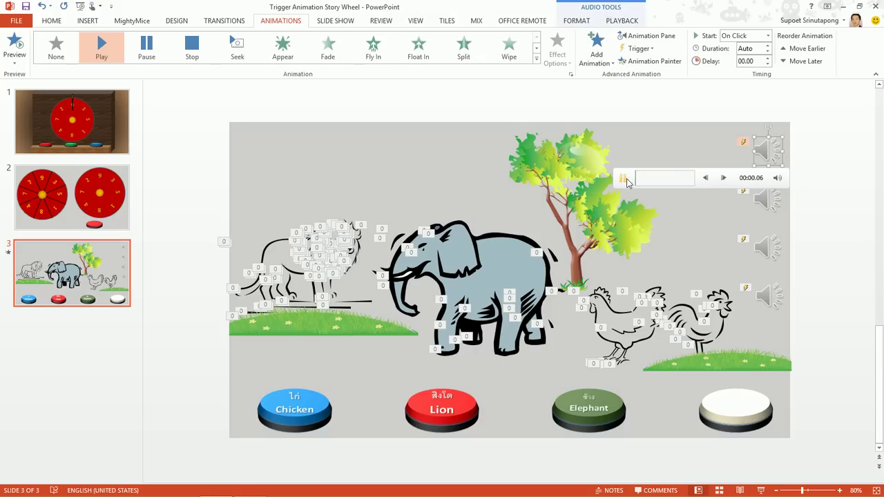
{"action": "left_click", "coordinate": [768, 199]}
{"action": "left_click", "coordinate": [624, 229]}
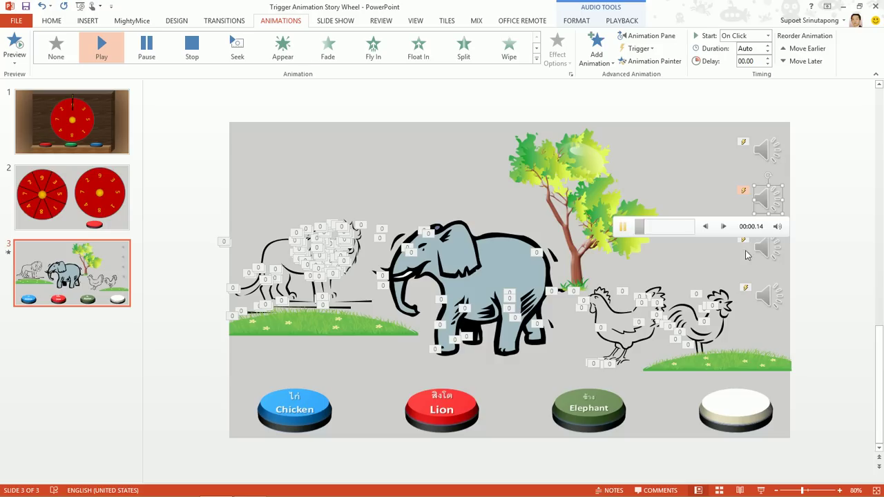
{"action": "left_click", "coordinate": [764, 249]}
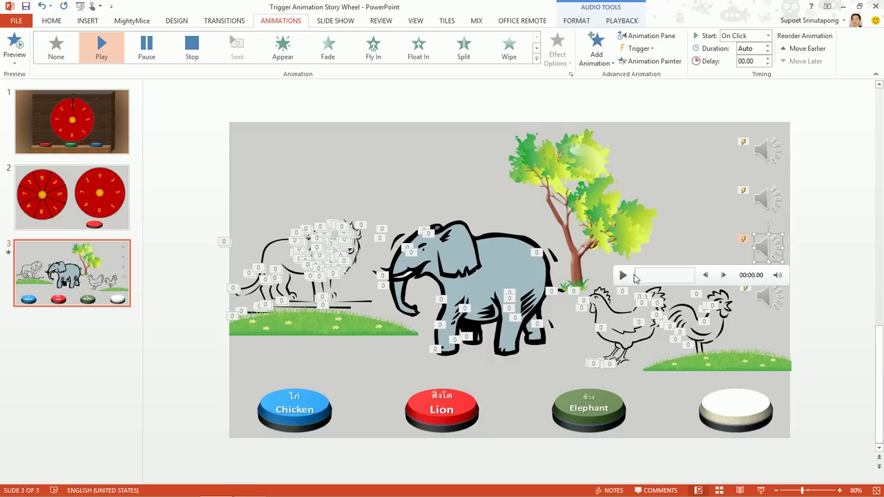
{"action": "left_click", "coordinate": [623, 275]}
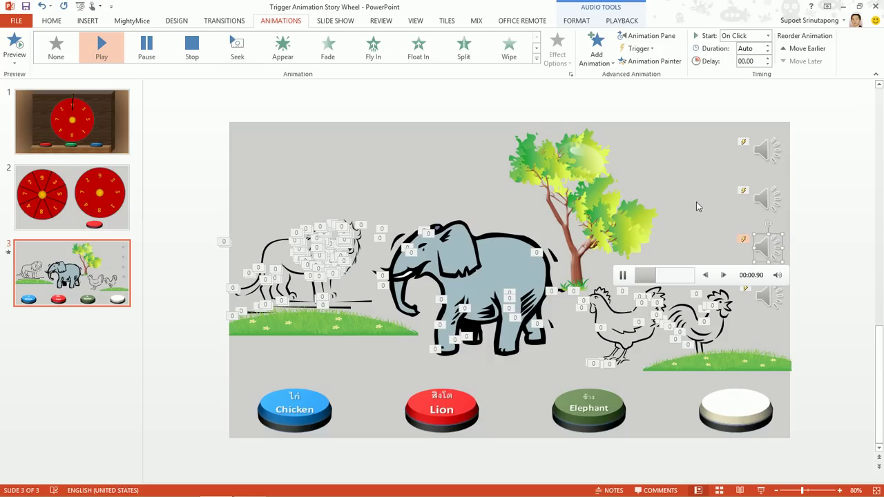
{"action": "left_click", "coordinate": [813, 227]}
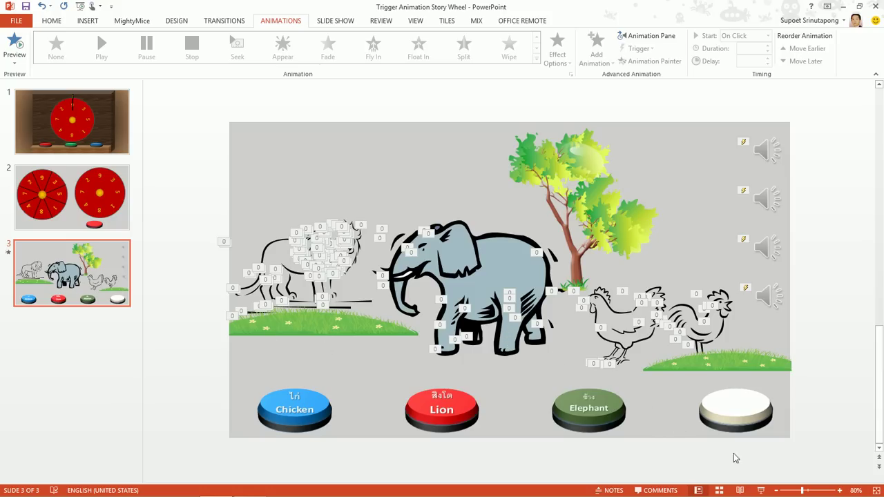
Step: Run the slide show from slide 3 to test the animal buttons, then return to slide 1
{"action": "left_click", "coordinate": [760, 490]}
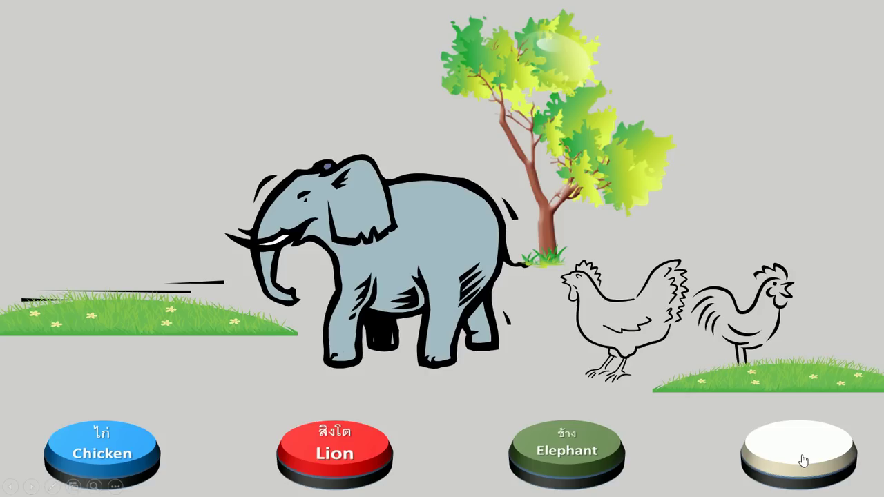
{"action": "key", "text": "Escape"}
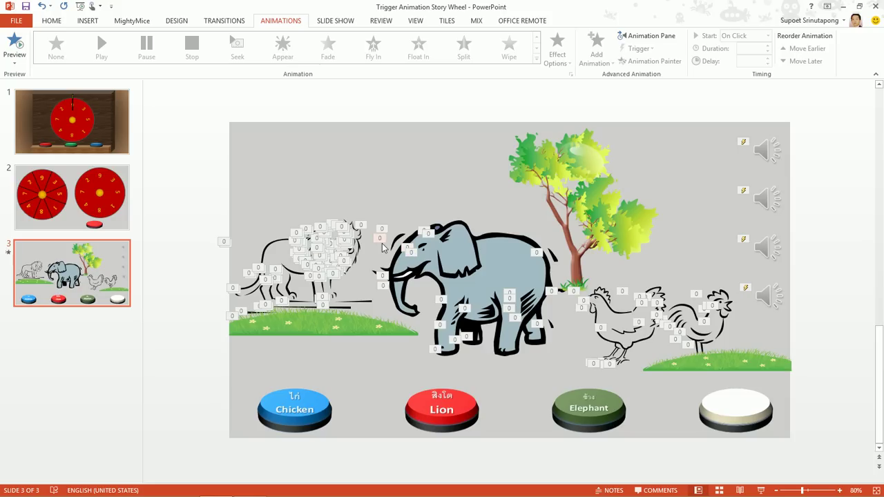
{"action": "left_click", "coordinate": [81, 121]}
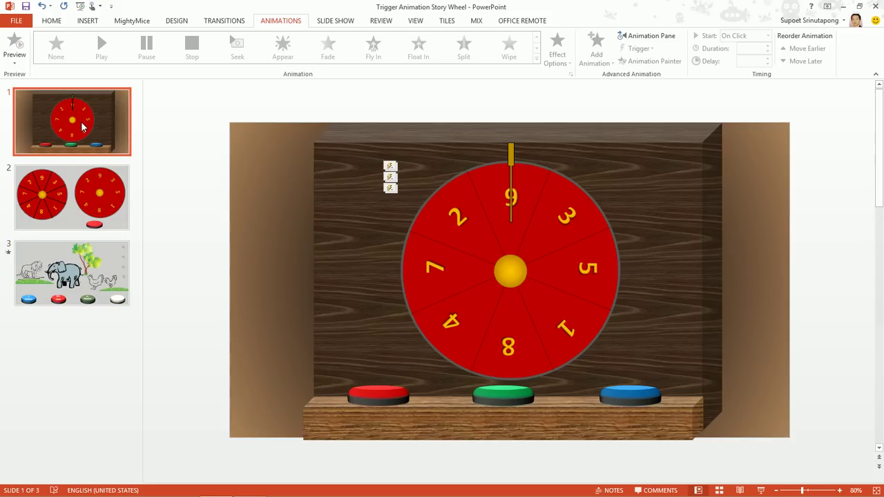